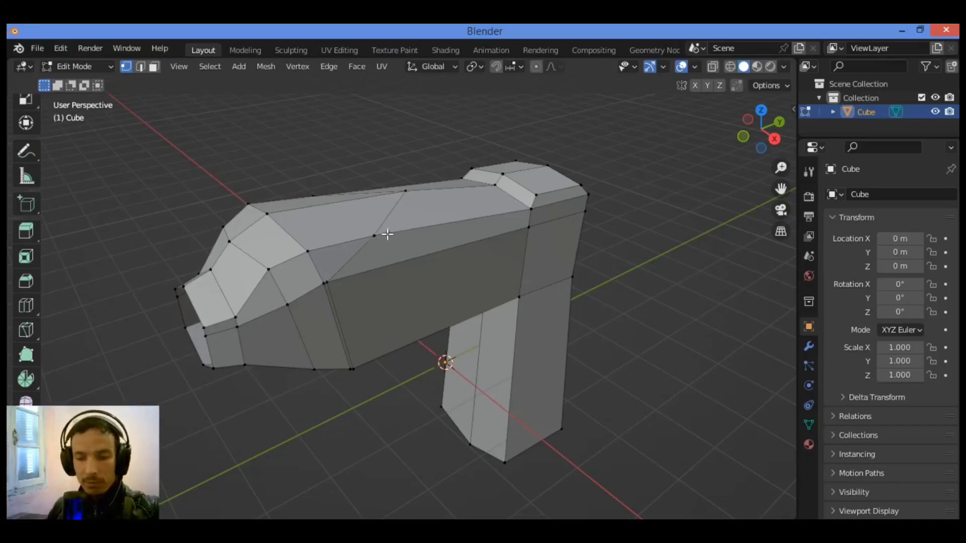
- Add a loop cut around the drill body just behind the existing front loop, sliding it close with Even spacing enabled
{"action": "key", "text": "ctrl+r"}
{"action": "left_click", "coordinate": [434, 229]}
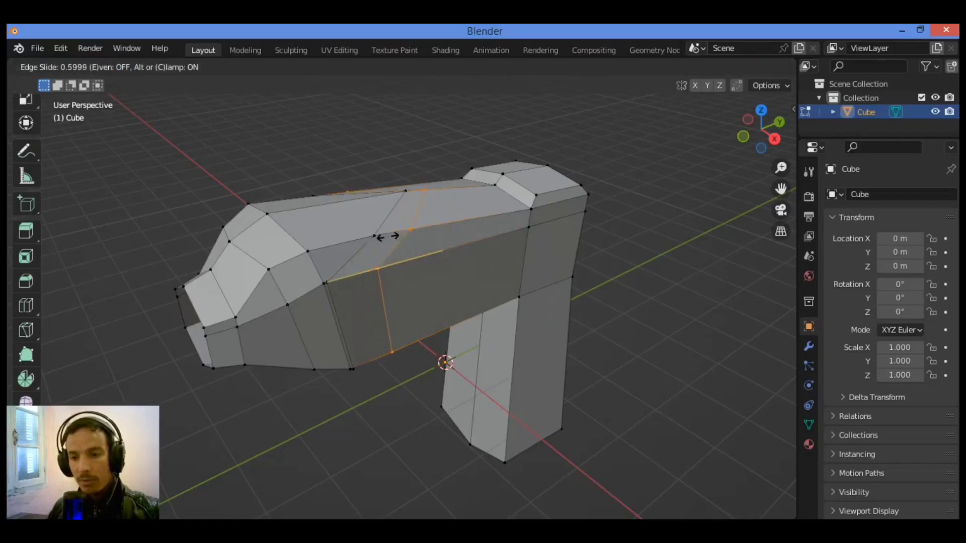
{"action": "key", "text": "e"}
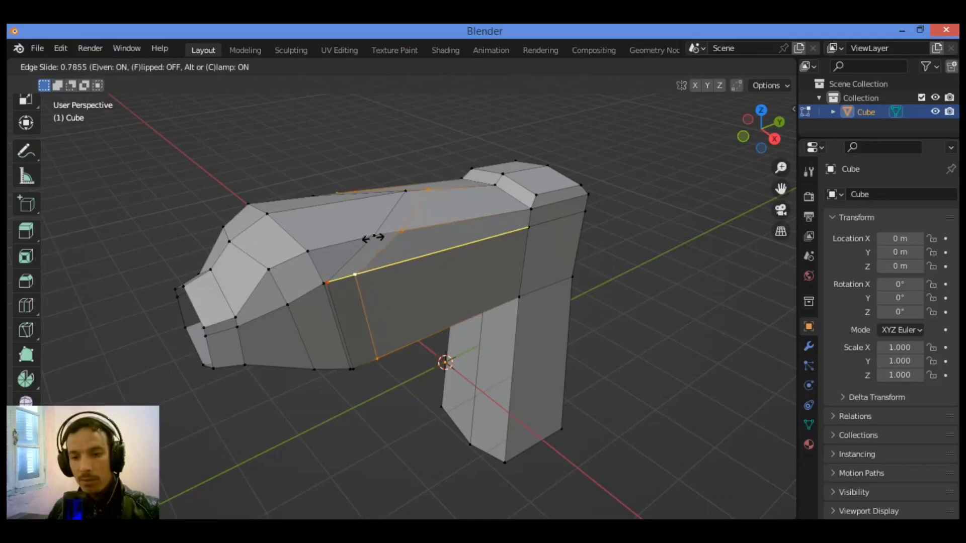
{"action": "left_click", "coordinate": [373, 237]}
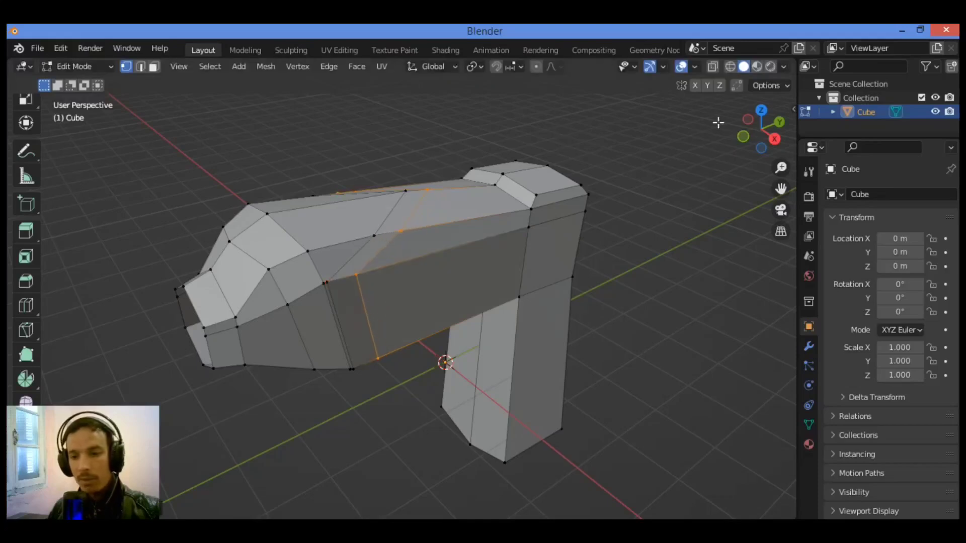
- Check the face loop behind the nose and slide its far-side upper corner vertex back along its edge to narrow the band
{"action": "left_click_drag", "start_coordinate": [760, 126], "coordinate": [719, 129]}
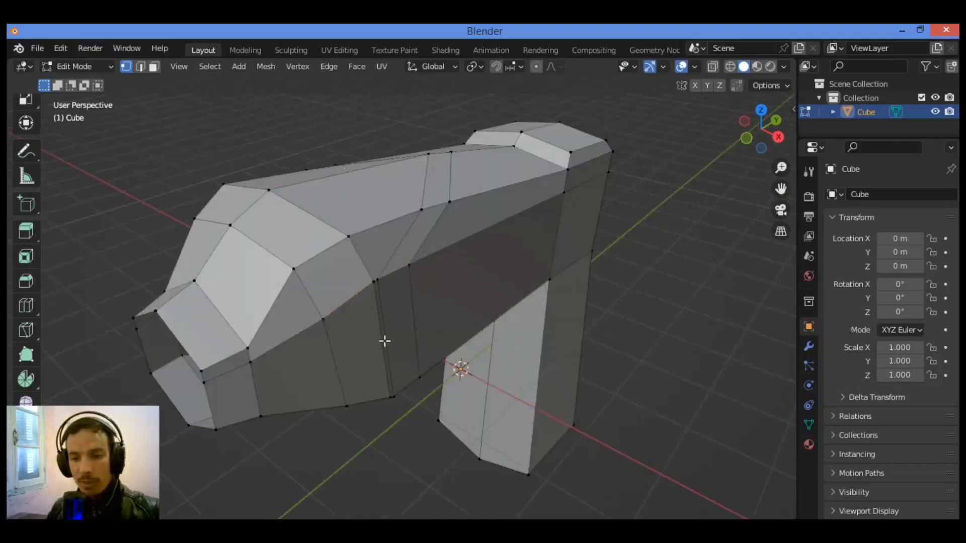
{"action": "left_click", "coordinate": [154, 66]}
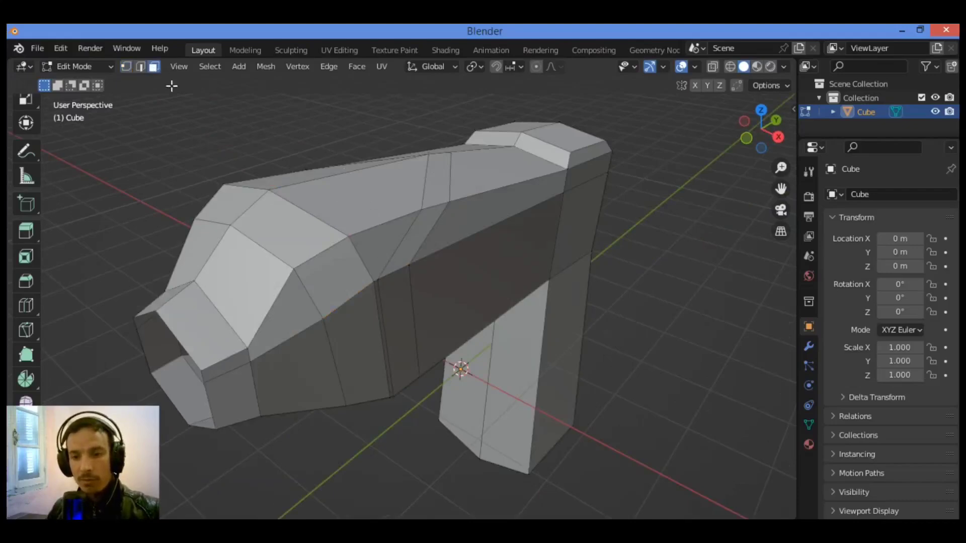
{"action": "left_click", "coordinate": [357, 190], "text": "alt"}
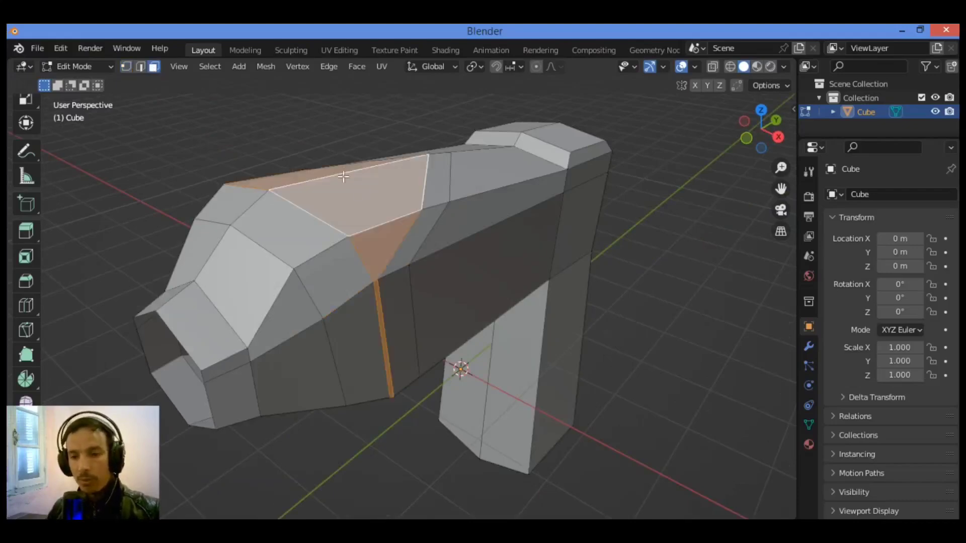
{"action": "left_click_drag", "start_coordinate": [760, 125], "coordinate": [710, 152]}
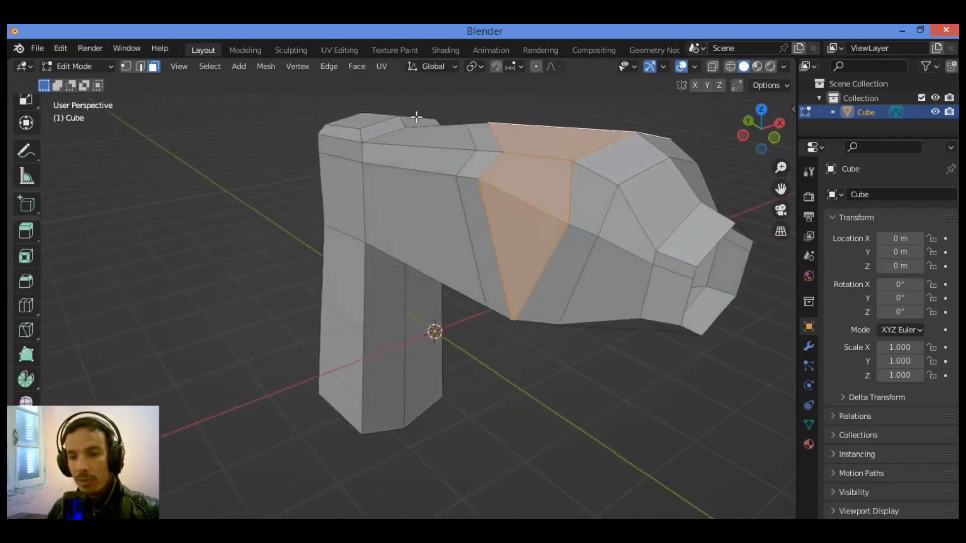
{"action": "left_click", "coordinate": [126, 67]}
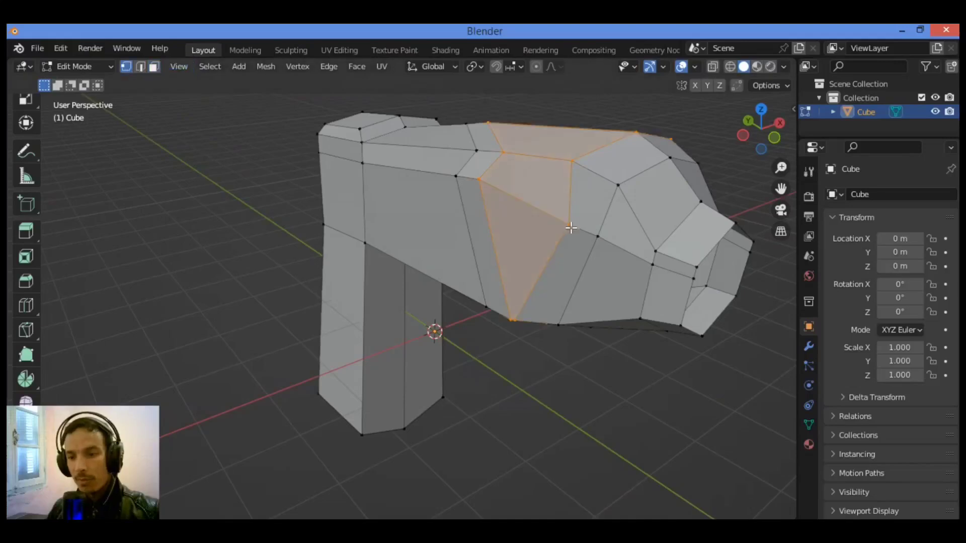
{"action": "left_click", "coordinate": [567, 224]}
{"action": "key", "text": "shift+v"}
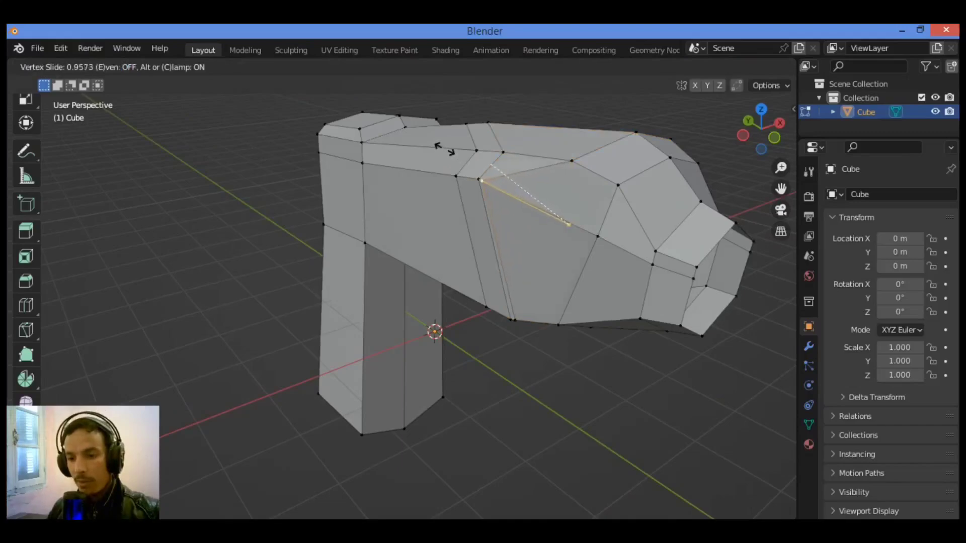
{"action": "left_click", "coordinate": [447, 149]}
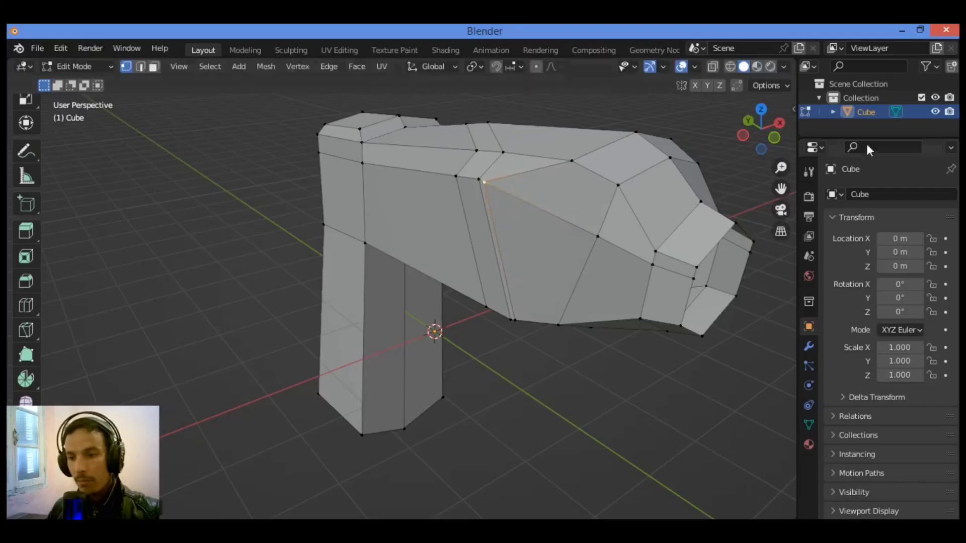
- Delete all vertices on the negative X half of the drill in front view, using X-ray to select through the mesh
{"action": "mouse_move", "coordinate": [767, 130]}
{"action": "left_mouse_down"}
{"action": "mouse_move", "coordinate": [694, 158]}
{"action": "mouse_move", "coordinate": [613, 131]}
{"action": "mouse_move", "coordinate": [652, 143]}
{"action": "mouse_move", "coordinate": [771, 138]}
{"action": "mouse_move", "coordinate": [832, 116]}
{"action": "mouse_move", "coordinate": [808, 138]}
{"action": "mouse_move", "coordinate": [758, 138]}
{"action": "left_mouse_up"}
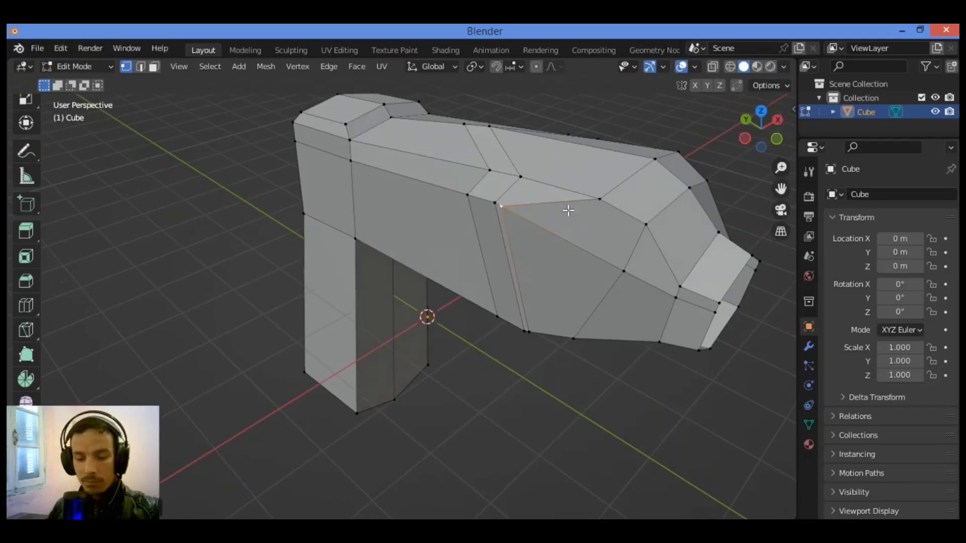
{"action": "key", "text": "KP_1"}
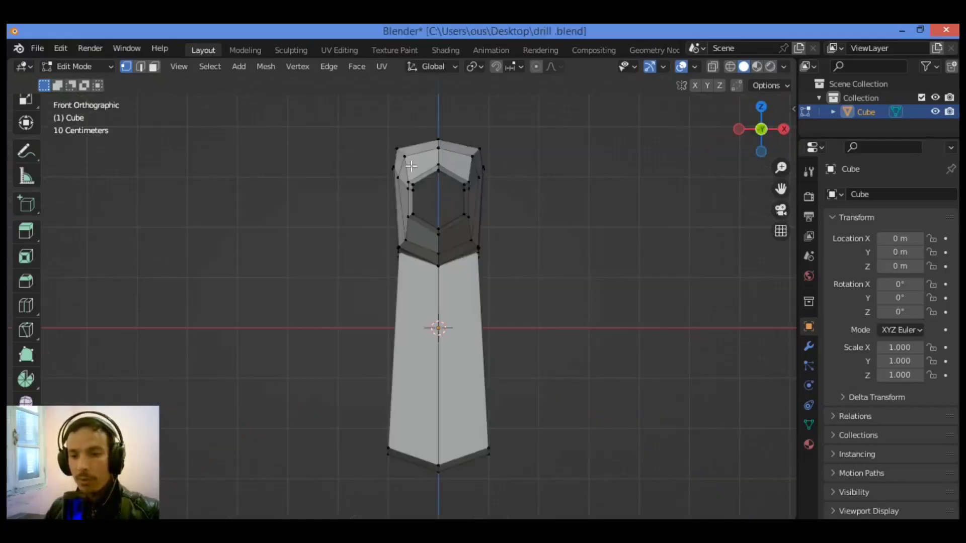
{"action": "left_click", "coordinate": [266, 67]}
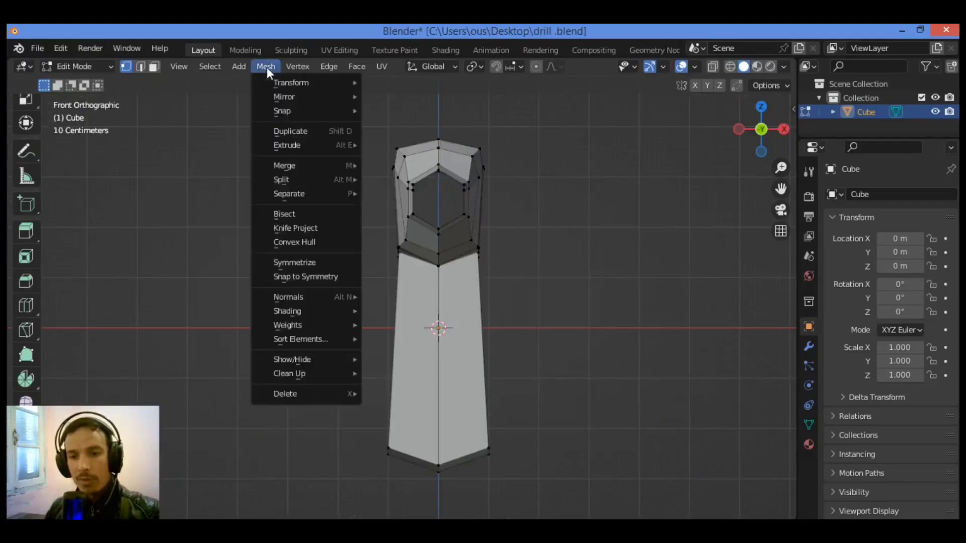
{"action": "left_click", "coordinate": [306, 243]}
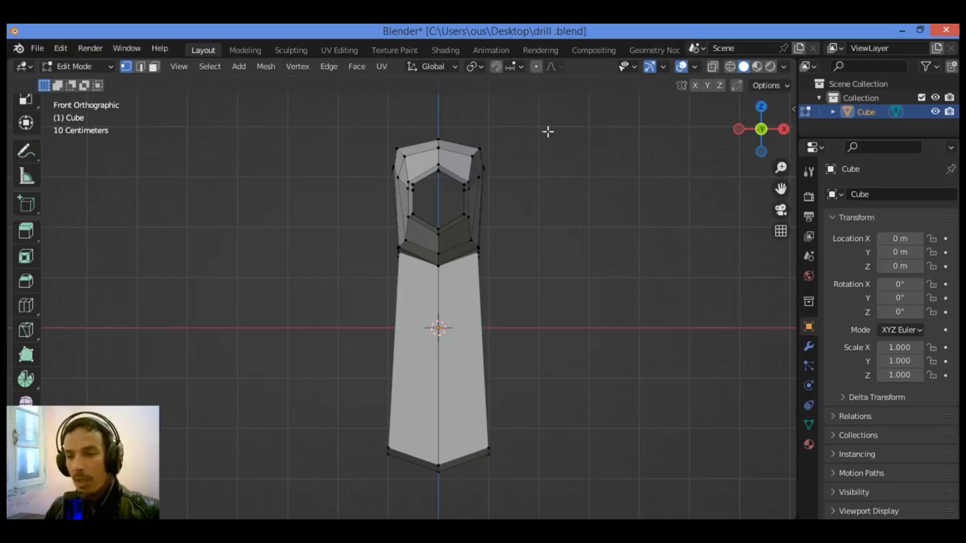
{"action": "left_click", "coordinate": [714, 65]}
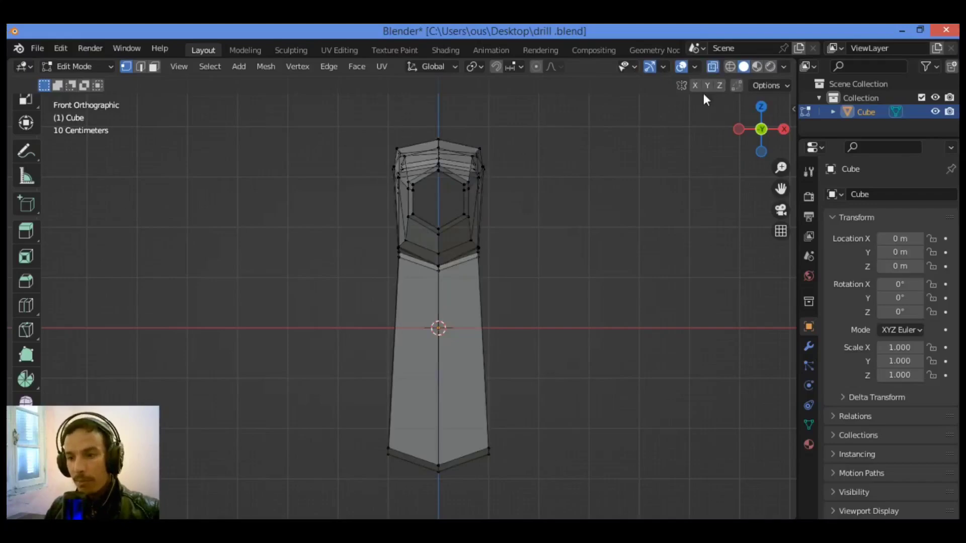
{"action": "left_click_drag", "start_coordinate": [427, 145], "coordinate": [293, 513]}
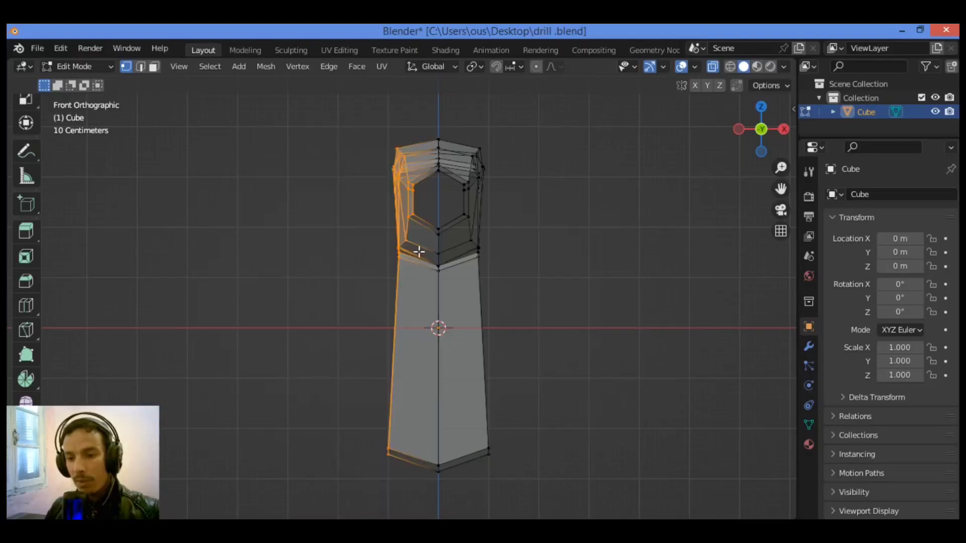
{"action": "key", "text": "x"}
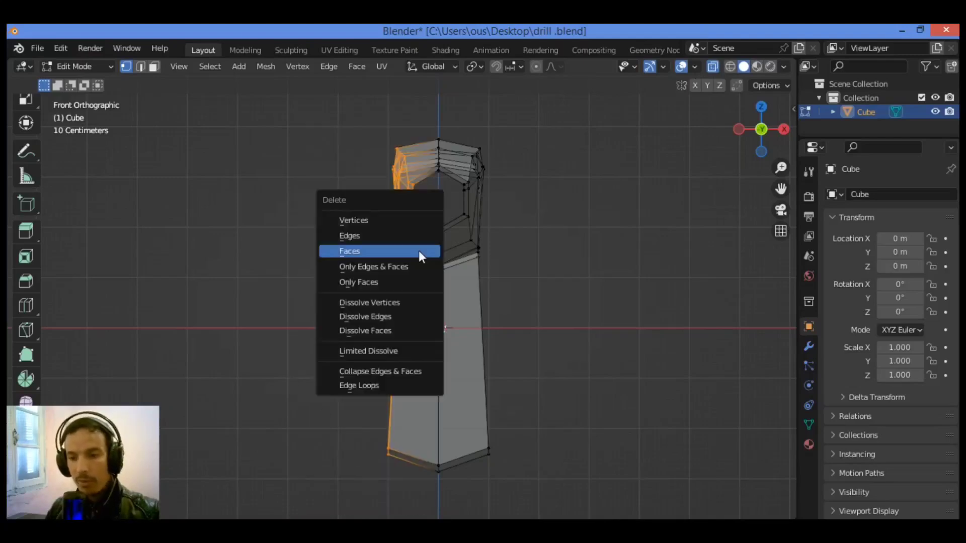
{"action": "left_click", "coordinate": [413, 218]}
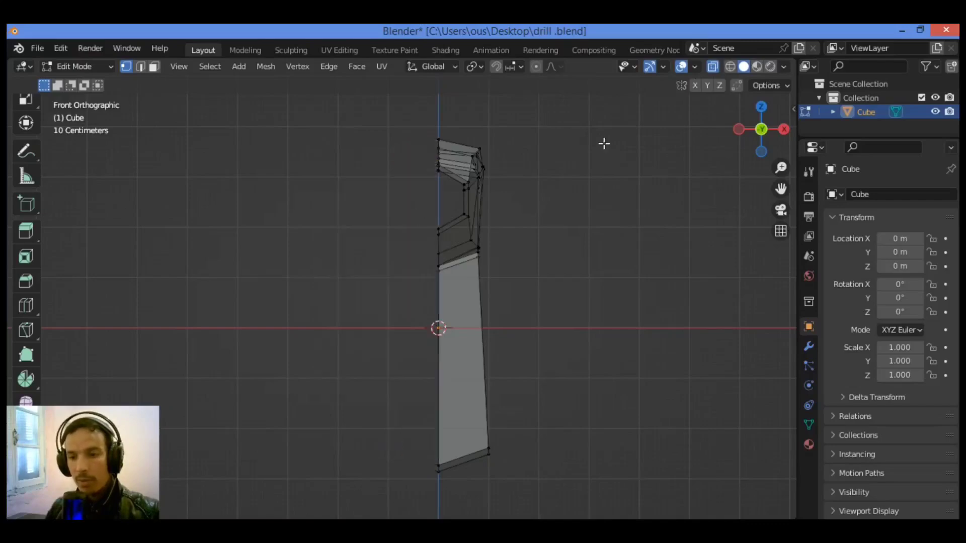
{"action": "left_click", "coordinate": [712, 67]}
- Add a Mirror modifier on the X axis to the remaining half, with Clipping enabled
{"action": "left_click_drag", "start_coordinate": [760, 131], "coordinate": [729, 174]}
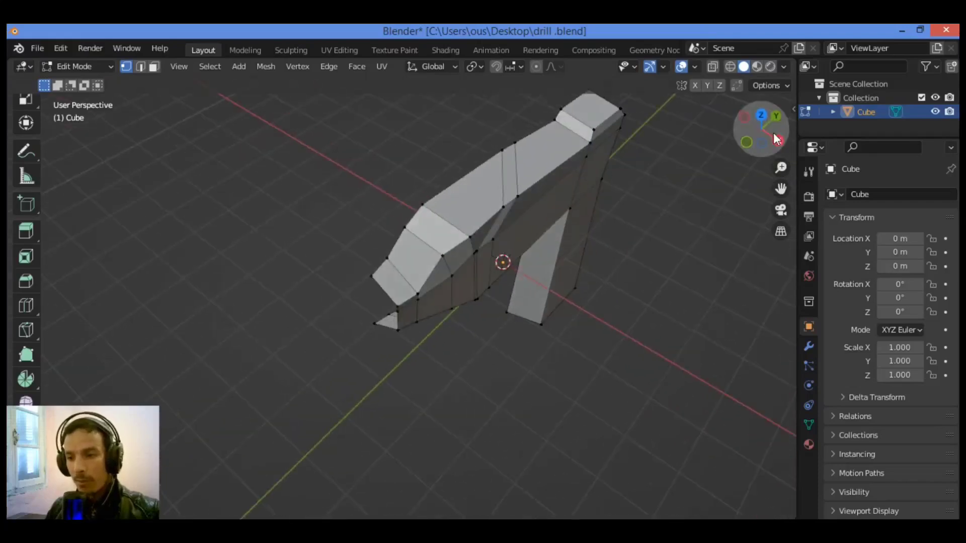
{"action": "left_click_drag", "start_coordinate": [759, 130], "coordinate": [770, 123]}
{"action": "left_click_drag", "start_coordinate": [780, 188], "coordinate": [718, 220]}
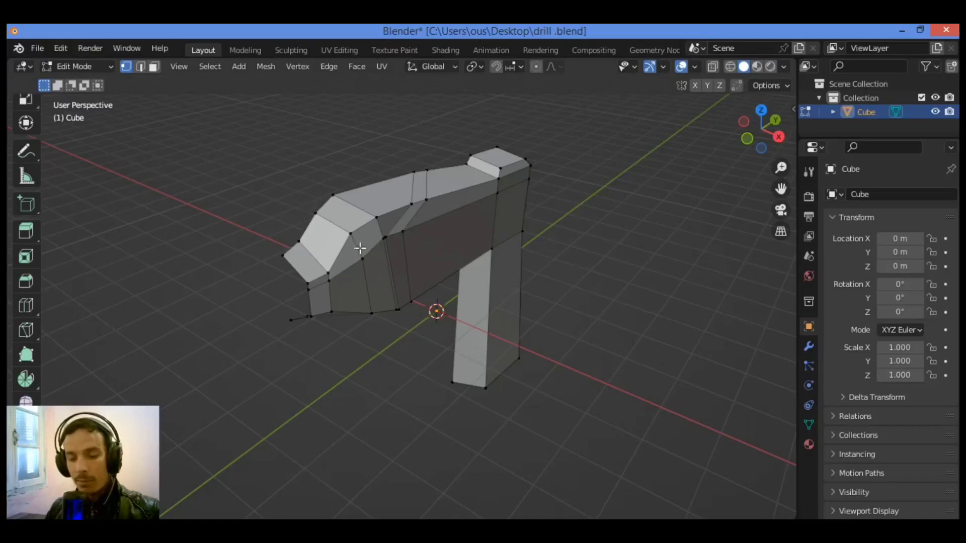
{"action": "left_click", "coordinate": [808, 346]}
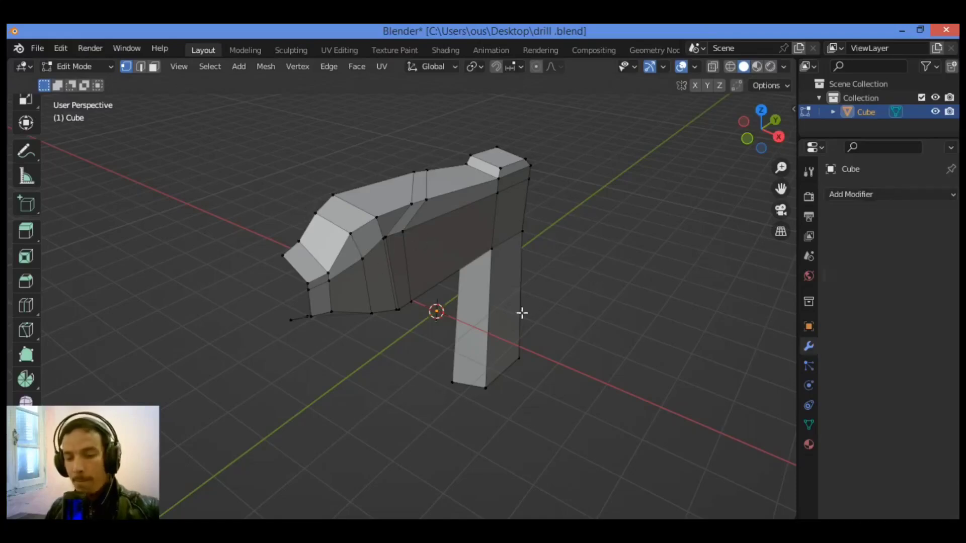
{"action": "left_click", "coordinate": [885, 196]}
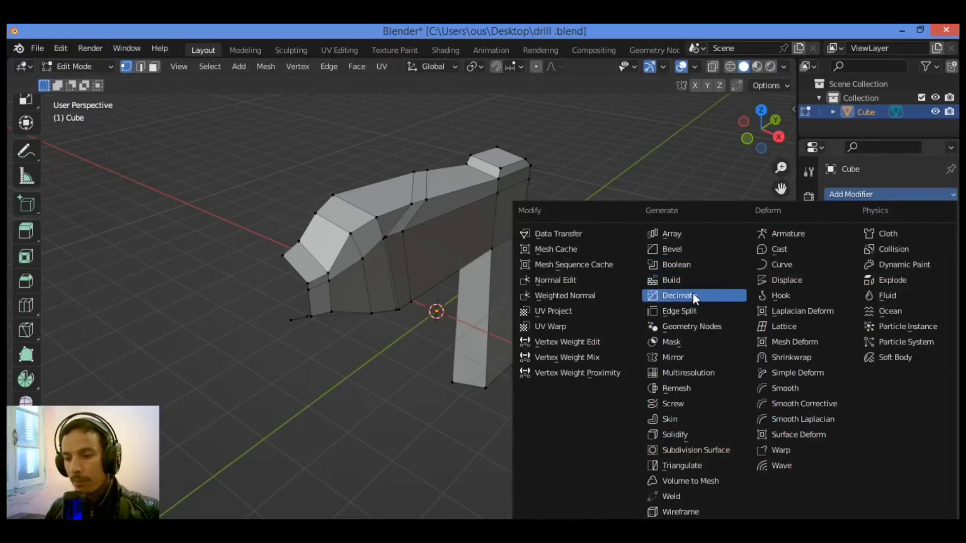
{"action": "left_click", "coordinate": [689, 357]}
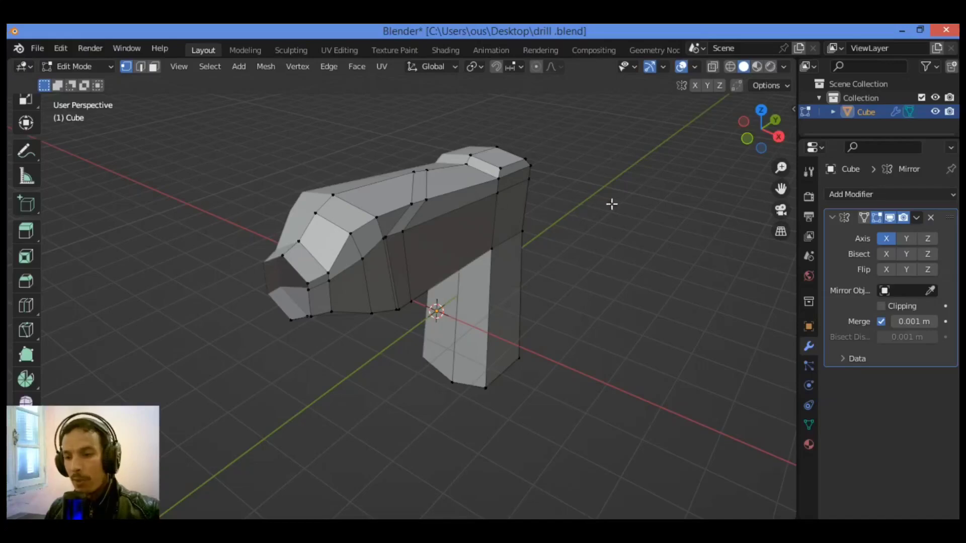
{"action": "left_click_drag", "start_coordinate": [760, 132], "coordinate": [621, 133]}
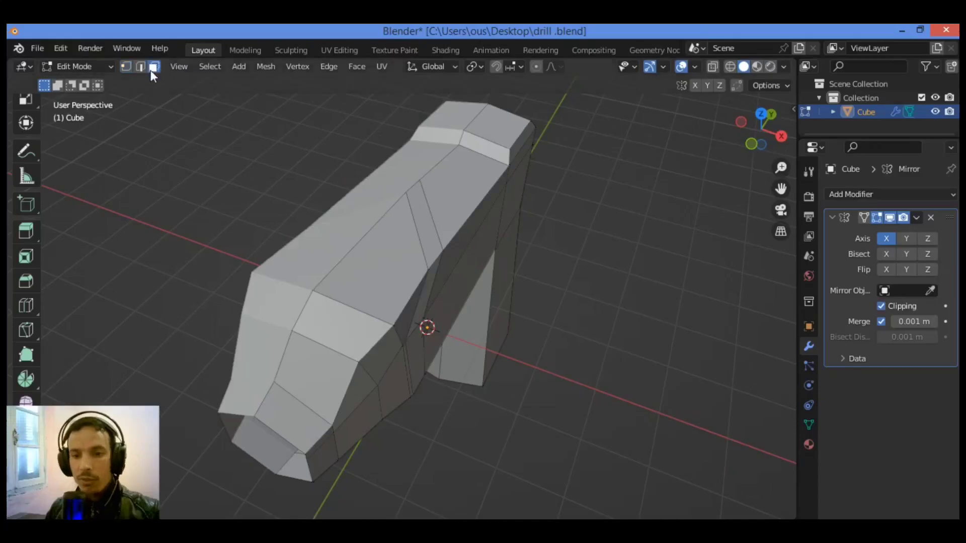
- Extrude the face loop behind the drill's nose outward along its normals by about 0.0484 m
{"action": "left_click", "coordinate": [388, 280]}
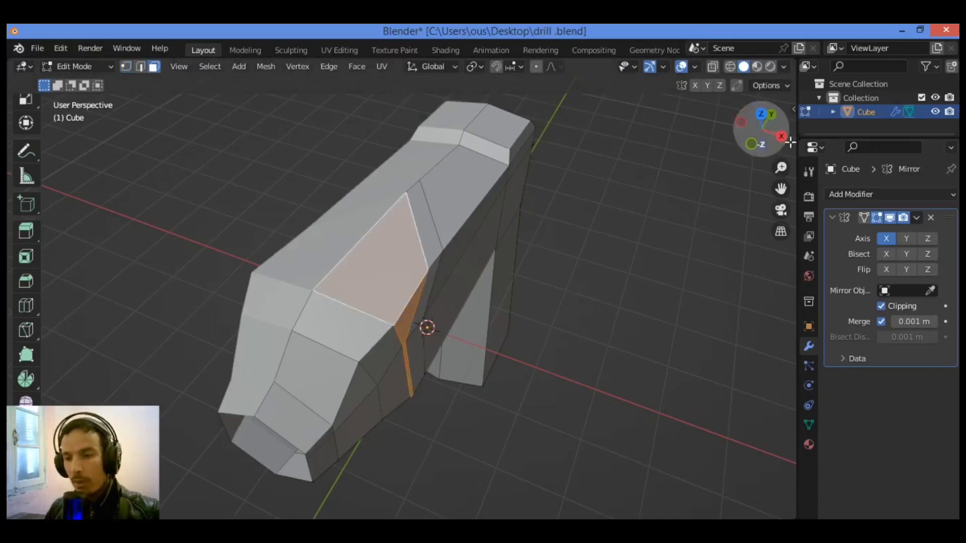
{"action": "left_click_drag", "start_coordinate": [789, 142], "coordinate": [823, 27]}
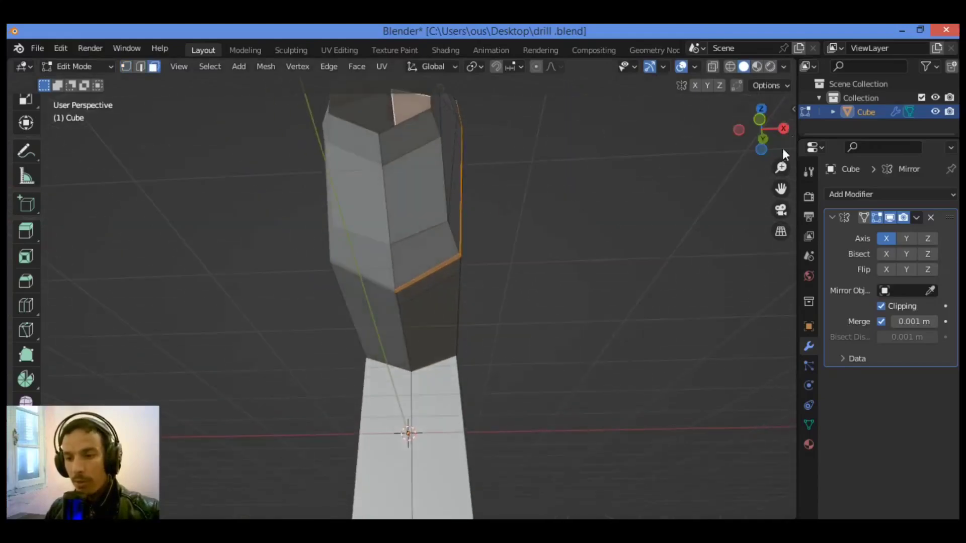
{"action": "left_click_drag", "start_coordinate": [764, 128], "coordinate": [573, 170]}
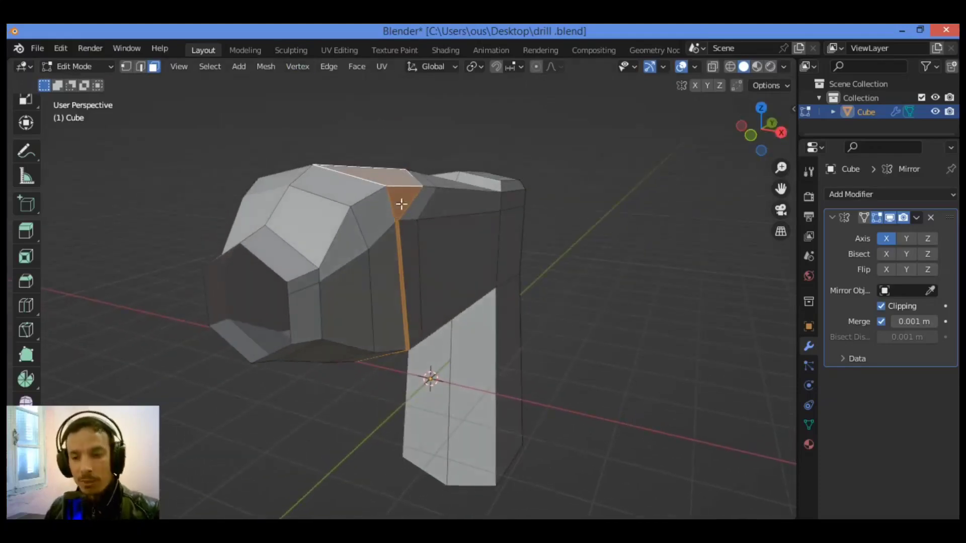
{"action": "left_click", "coordinate": [357, 68]}
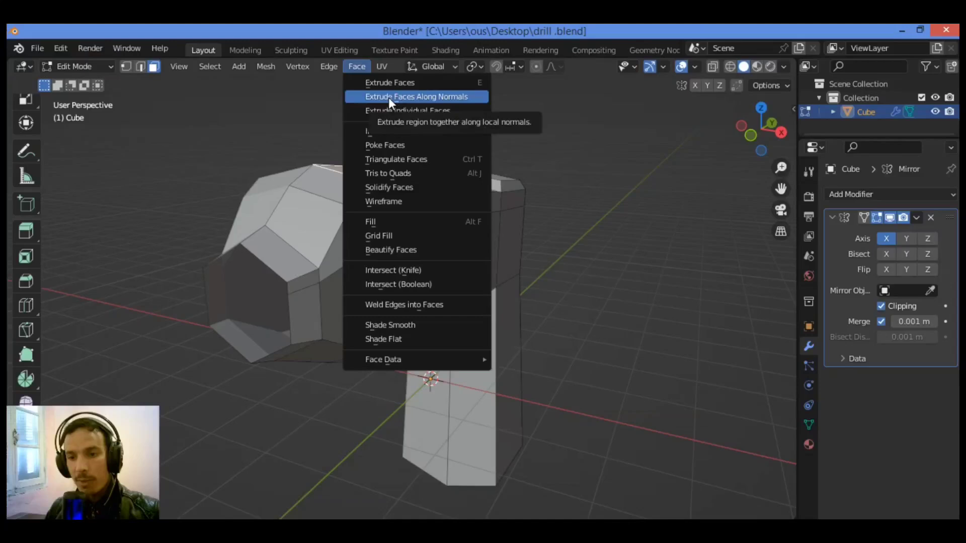
{"action": "left_click", "coordinate": [421, 98]}
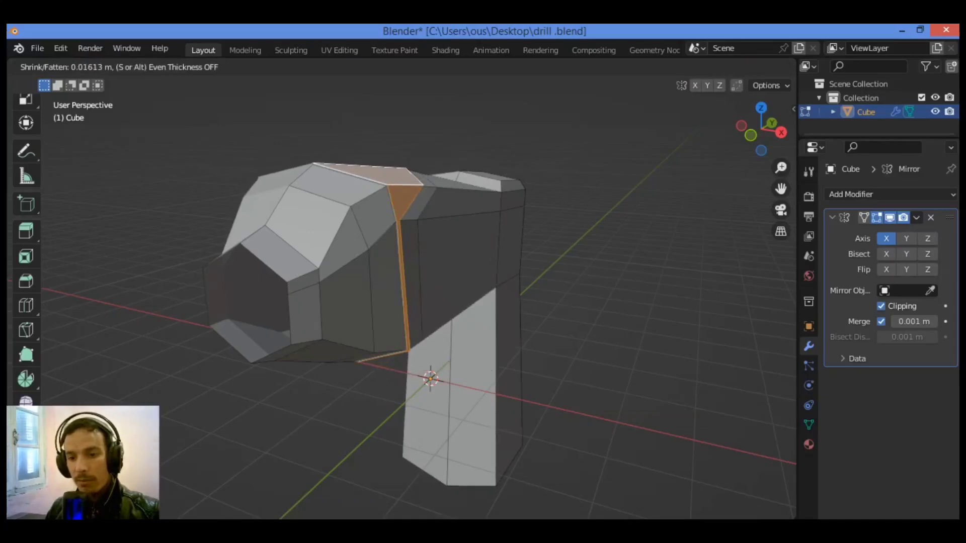
{"action": "left_click", "coordinate": [429, 96]}
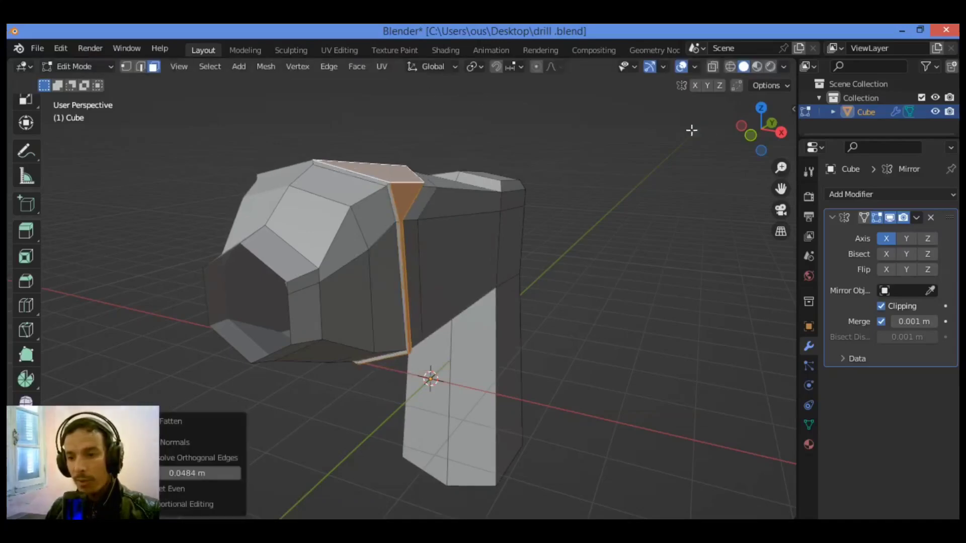
{"action": "left_click", "coordinate": [56, 422]}
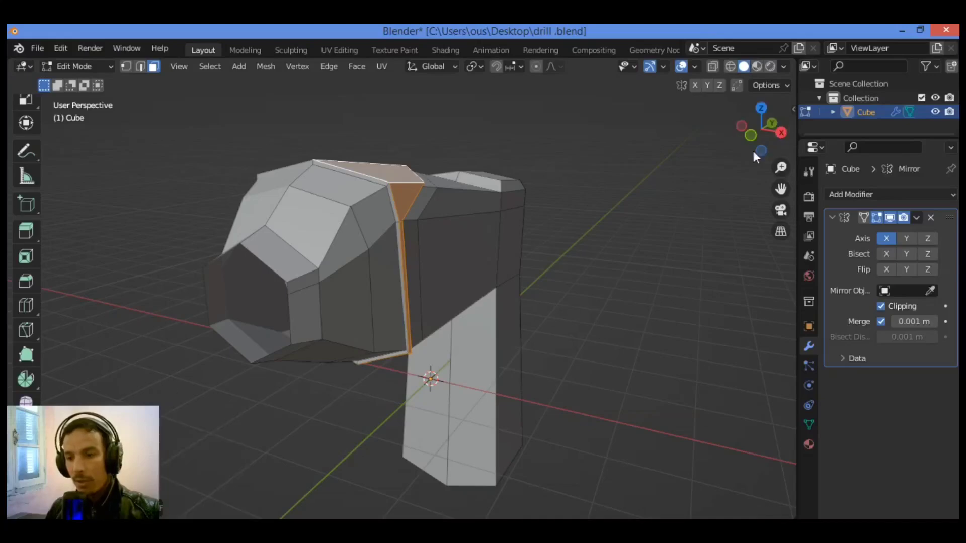
{"action": "left_click_drag", "start_coordinate": [752, 150], "coordinate": [821, 132]}
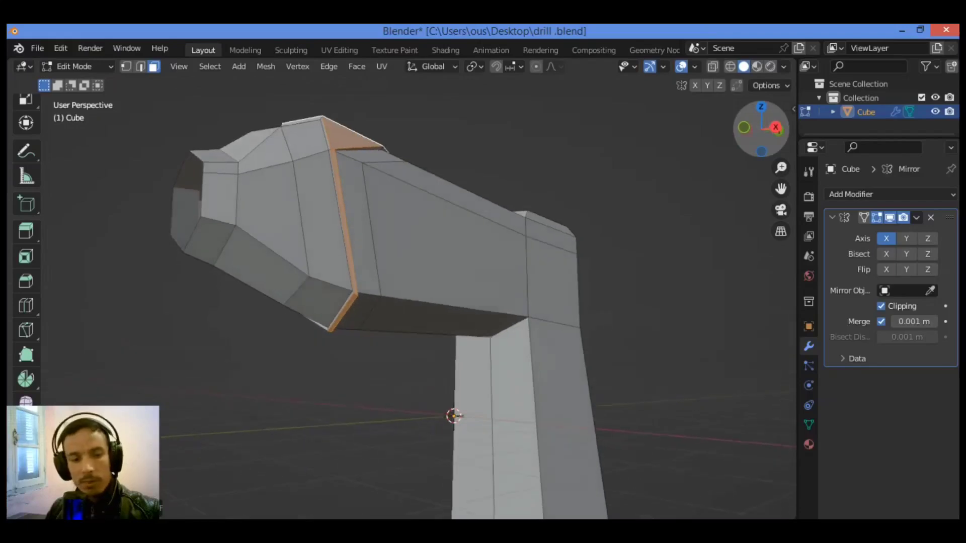
{"action": "left_click_drag", "start_coordinate": [777, 127], "coordinate": [801, 172]}
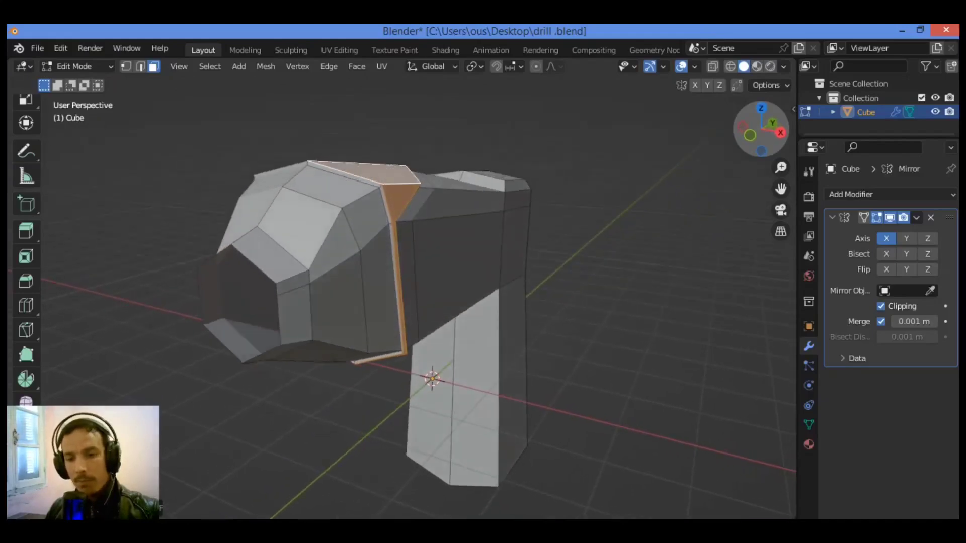
{"action": "left_click_drag", "start_coordinate": [756, 130], "coordinate": [754, 133]}
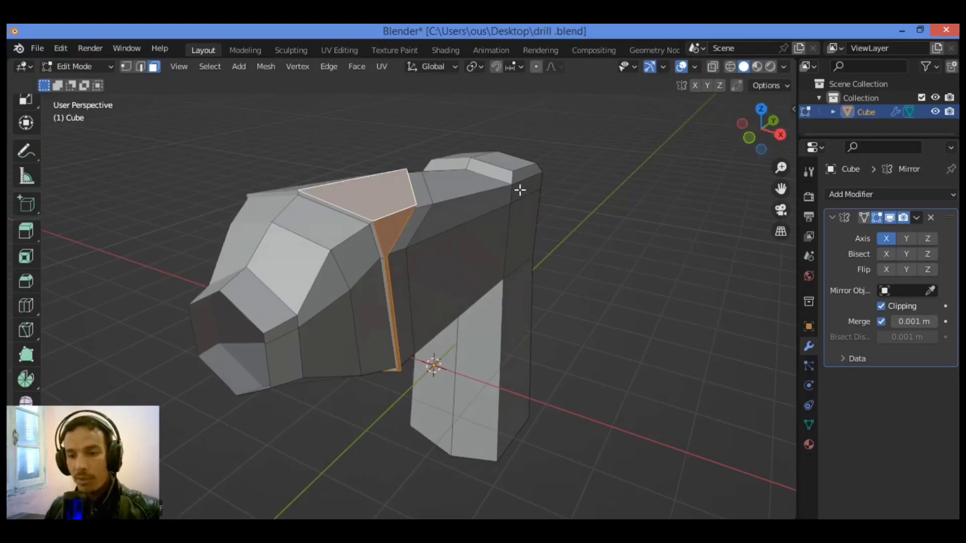
{"action": "left_click_drag", "start_coordinate": [759, 132], "coordinate": [699, 170]}
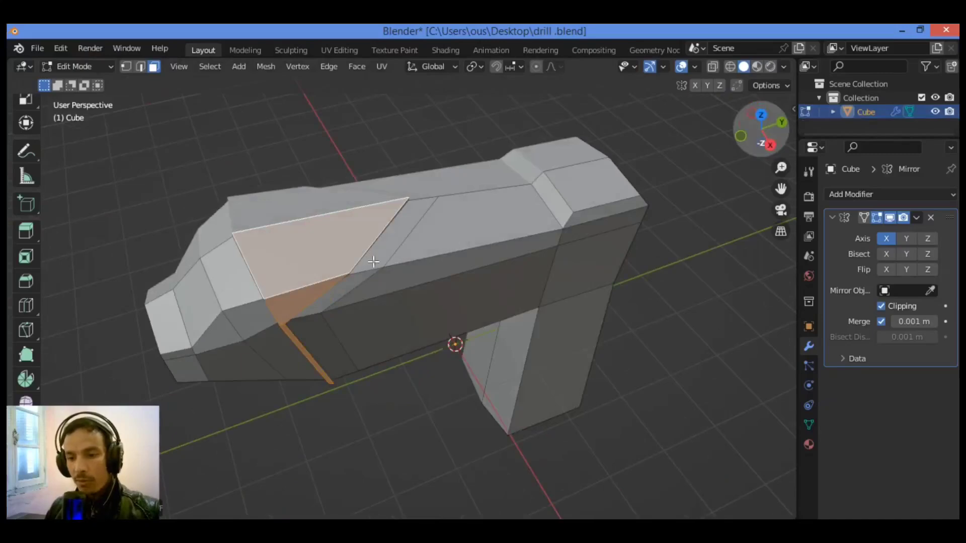
- Try to extrude the two upper faces just behind the raised band outward along their normals
{"action": "left_click_drag", "start_coordinate": [746, 140], "coordinate": [760, 131]}
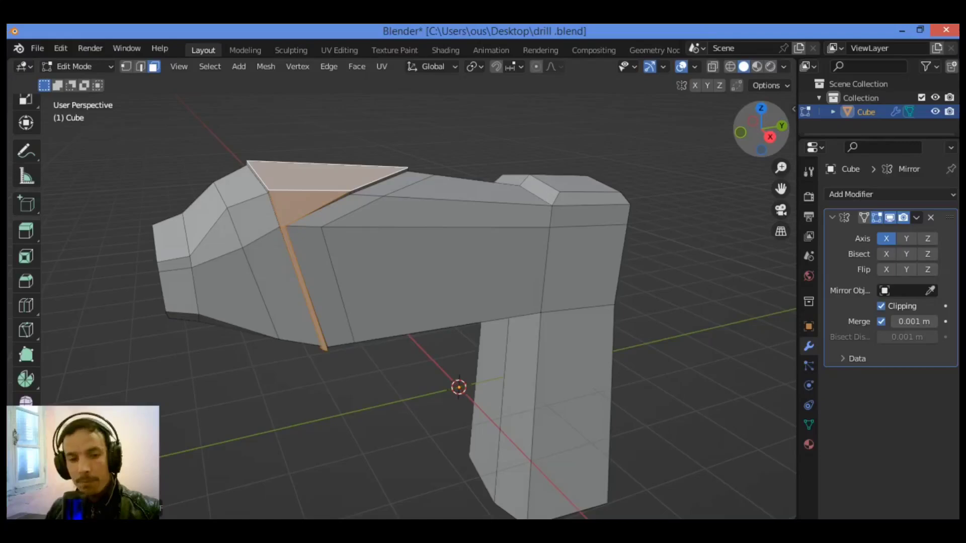
{"action": "left_click", "coordinate": [381, 189]}
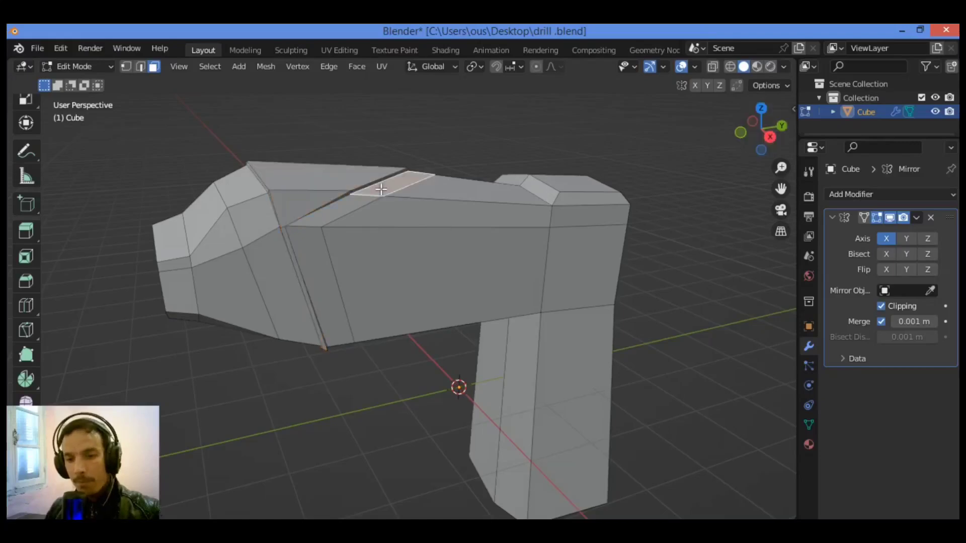
{"action": "left_click", "coordinate": [350, 204], "text": "shift"}
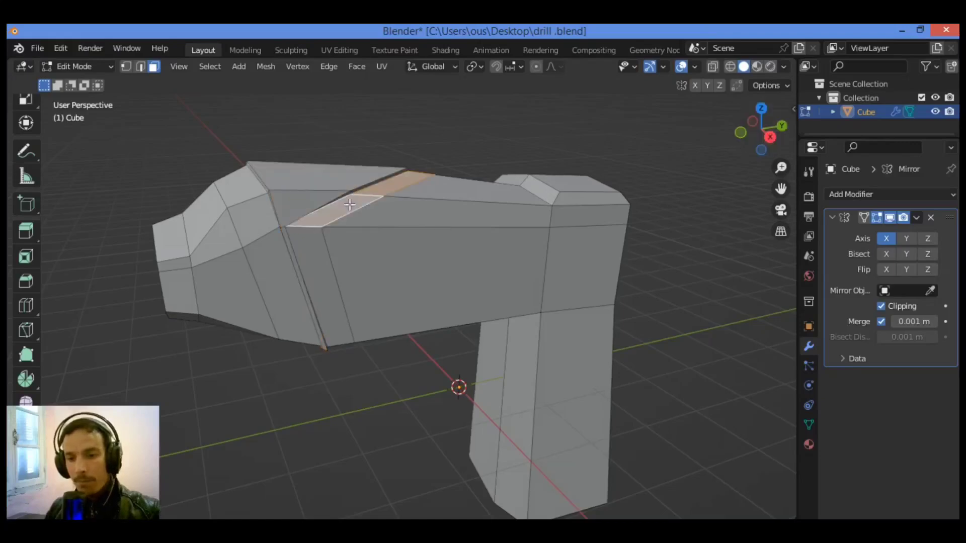
{"action": "left_click", "coordinate": [297, 244], "text": "alt"}
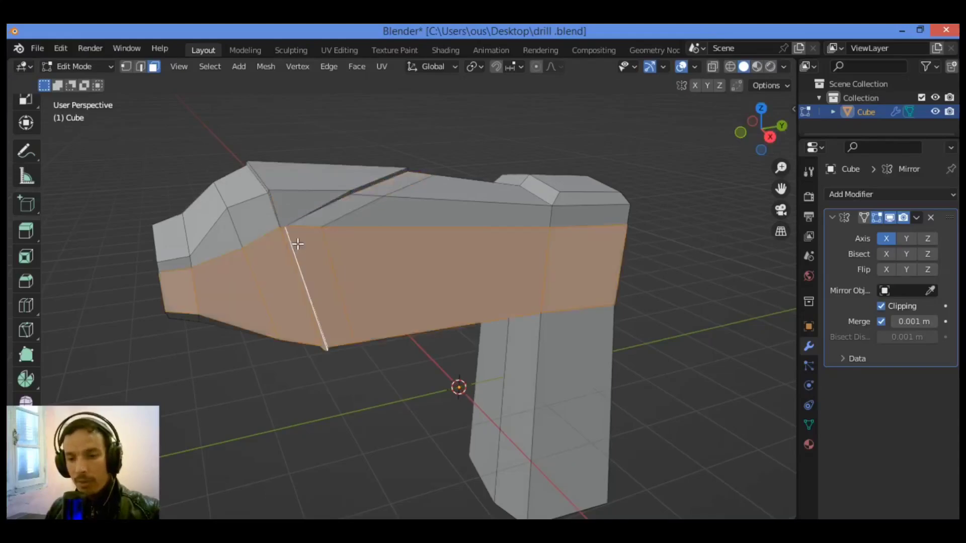
{"action": "left_click", "coordinate": [316, 221], "text": "alt"}
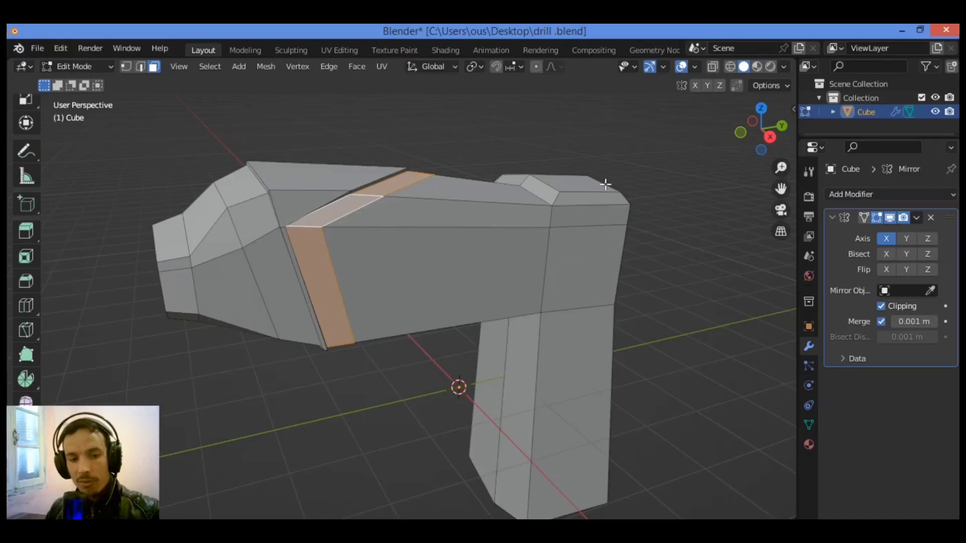
{"action": "left_click_drag", "start_coordinate": [753, 134], "coordinate": [761, 187]}
{"action": "left_click", "coordinate": [405, 218]}
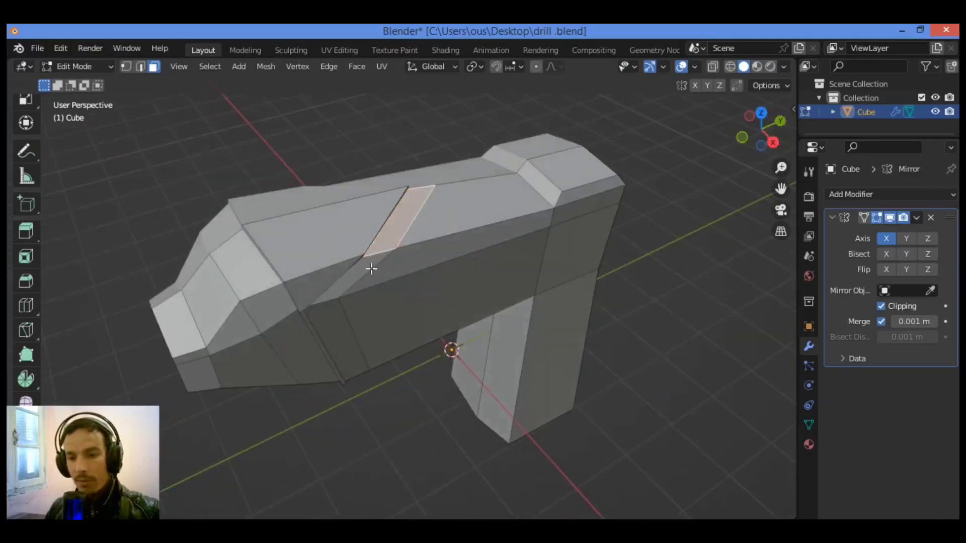
{"action": "left_click", "coordinate": [351, 277], "text": "shift"}
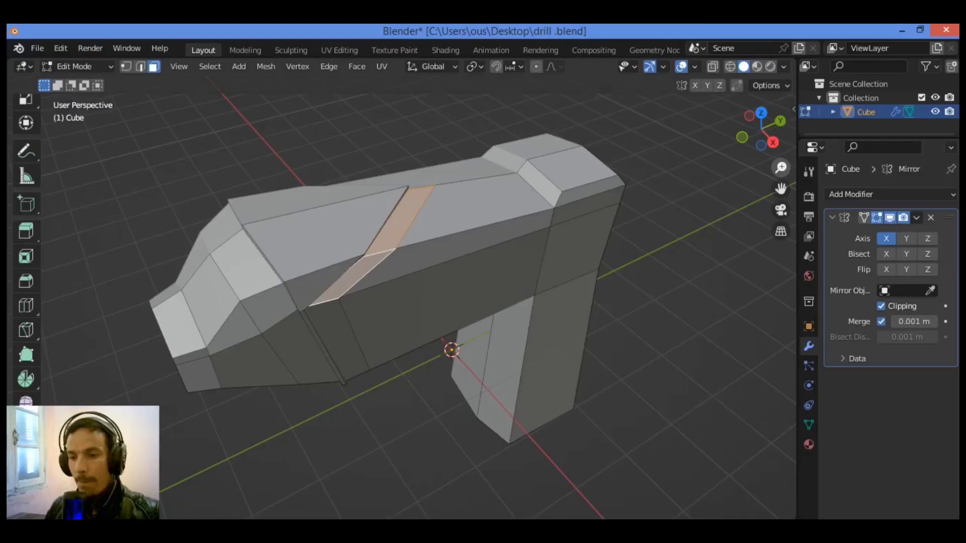
{"action": "left_click_drag", "start_coordinate": [781, 167], "coordinate": [769, 91]}
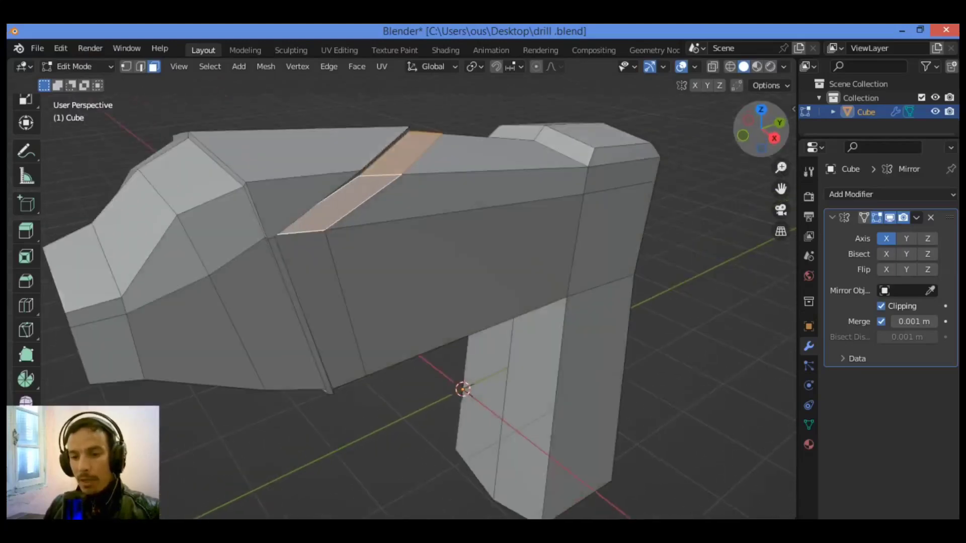
{"action": "left_click", "coordinate": [355, 67]}
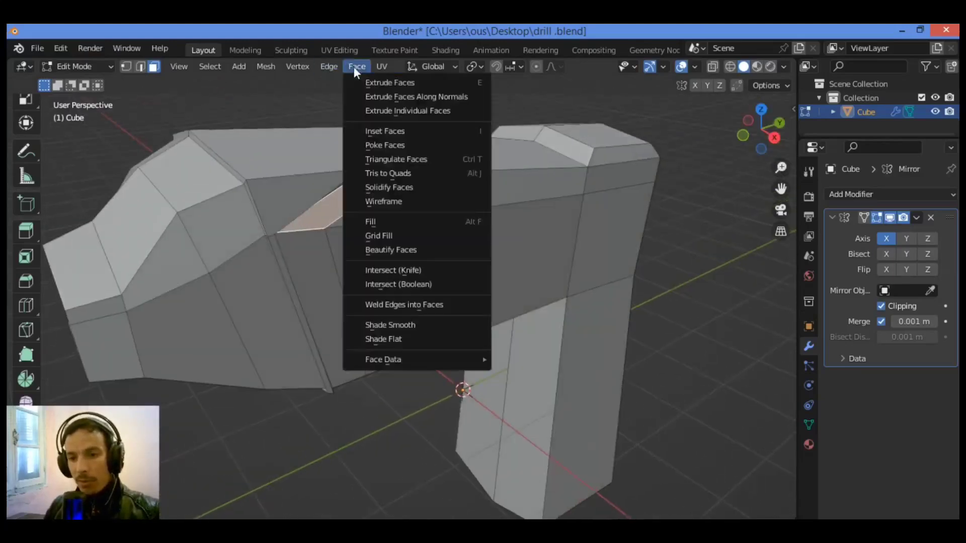
{"action": "left_click", "coordinate": [410, 96]}
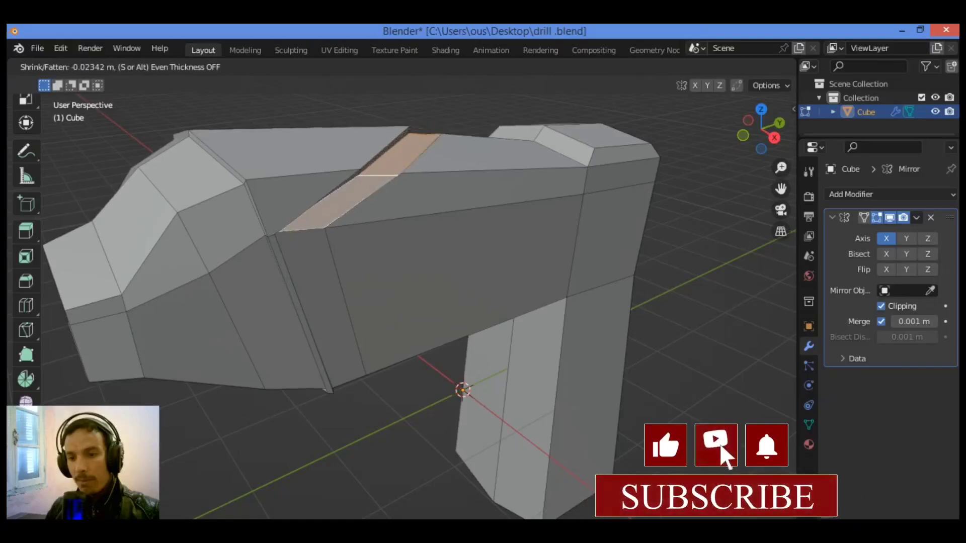
{"action": "key", "text": "minus"}
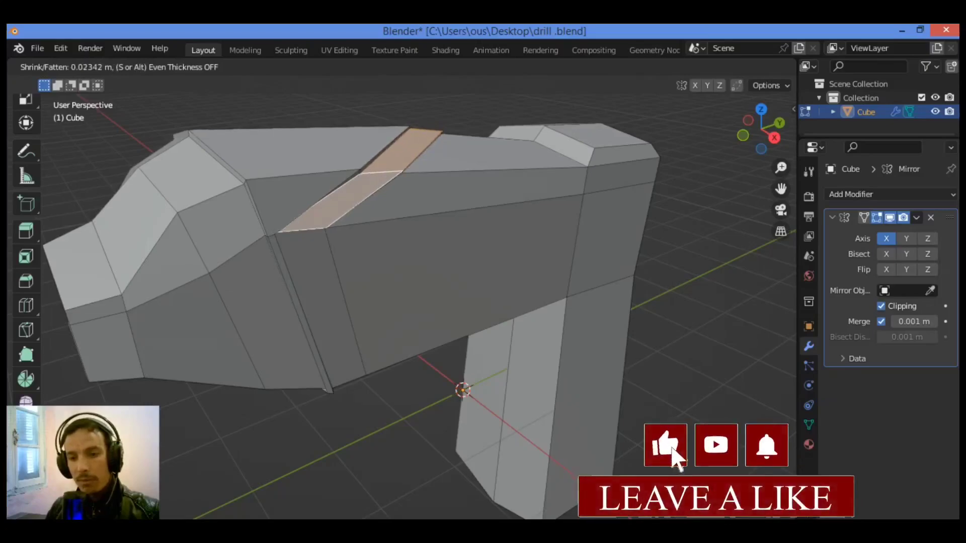
{"action": "left_click", "coordinate": [448, 96]}
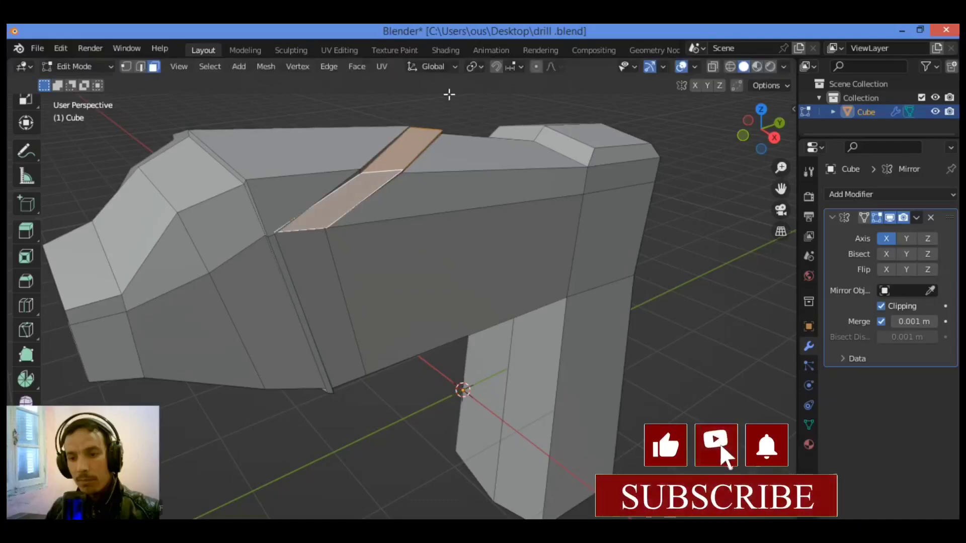
- Try to scale the two extruded upper faces down uniformly to about 0.91
{"action": "left_click_drag", "start_coordinate": [752, 142], "coordinate": [743, 168]}
{"action": "middle_click_drag", "start_coordinate": [678, 432], "coordinate": [654, 427]}
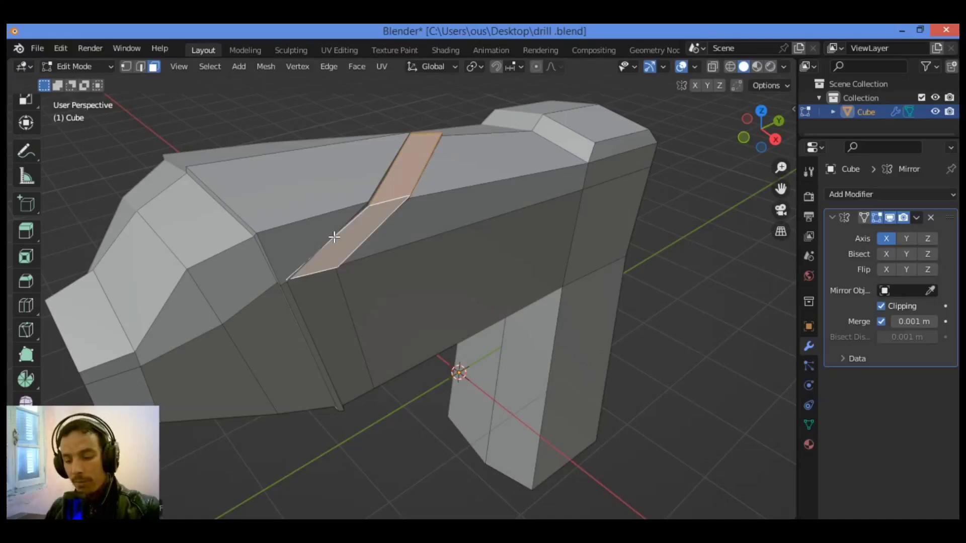
{"action": "key", "text": "i"}
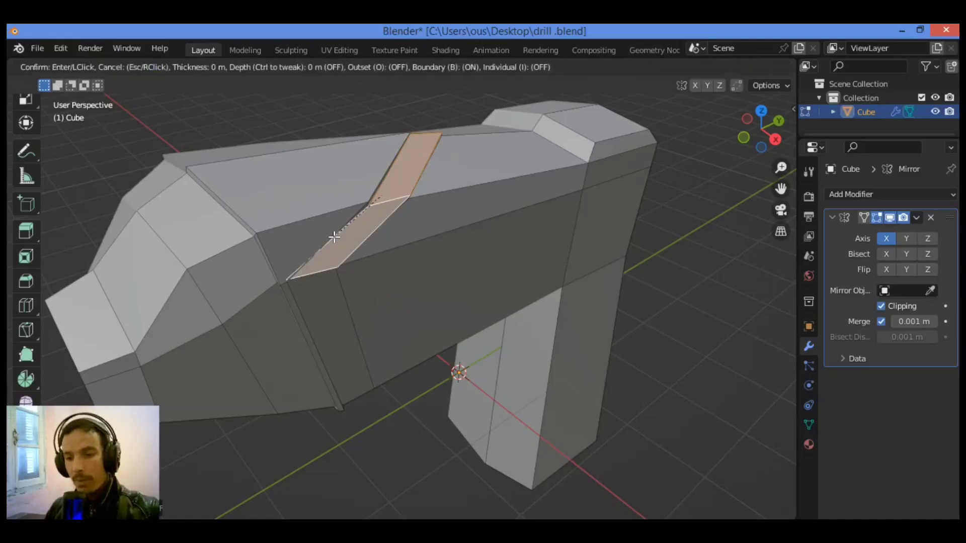
{"action": "right_click", "coordinate": [334, 237]}
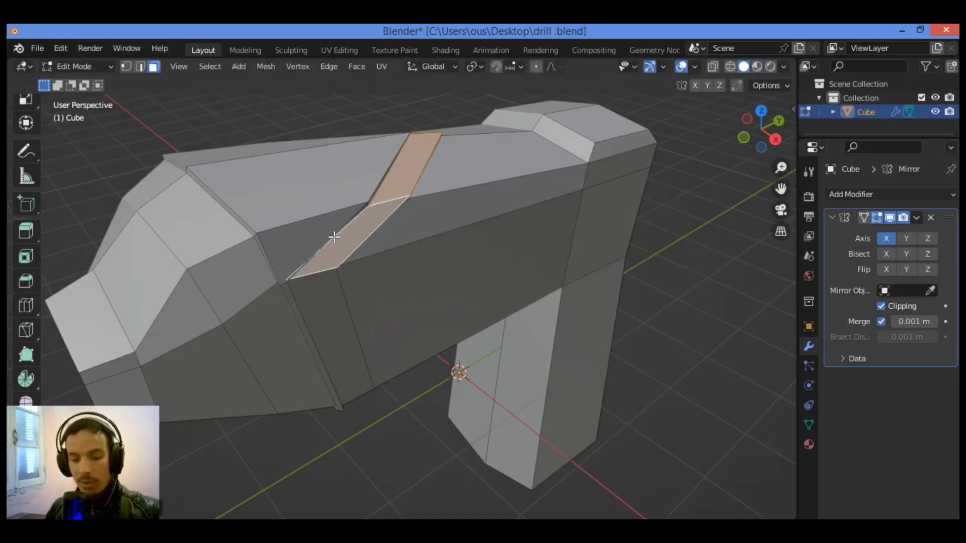
{"action": "key", "text": "s"}
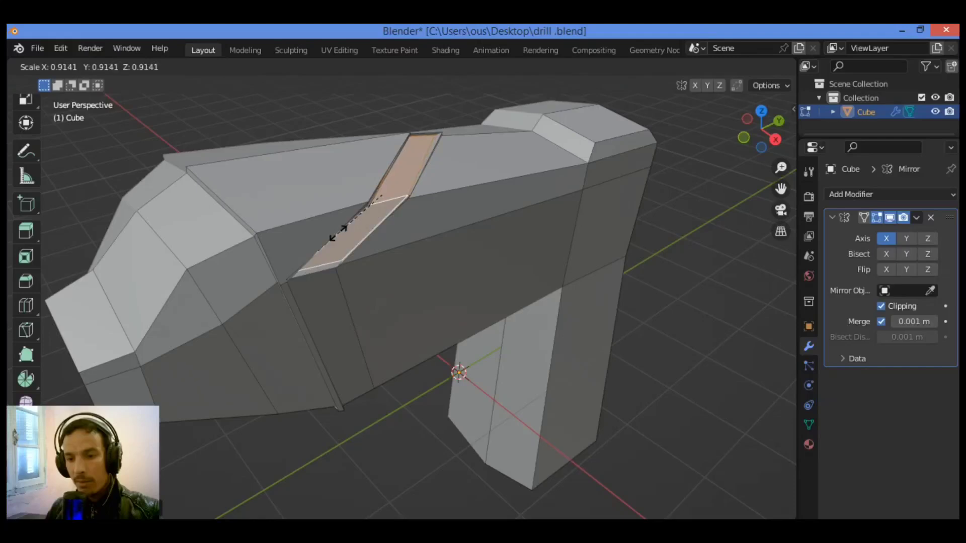
{"action": "left_click", "coordinate": [338, 233]}
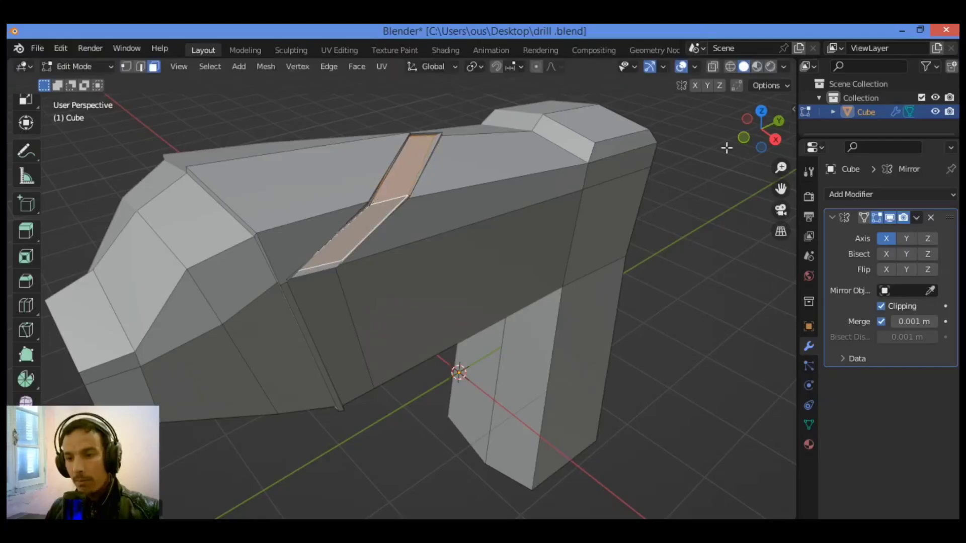
- Add a loop cut around the drill body directly behind the narrow band, using Even and Flipped to follow the band's rear edge
{"action": "left_click_drag", "start_coordinate": [752, 132], "coordinate": [784, 151]}
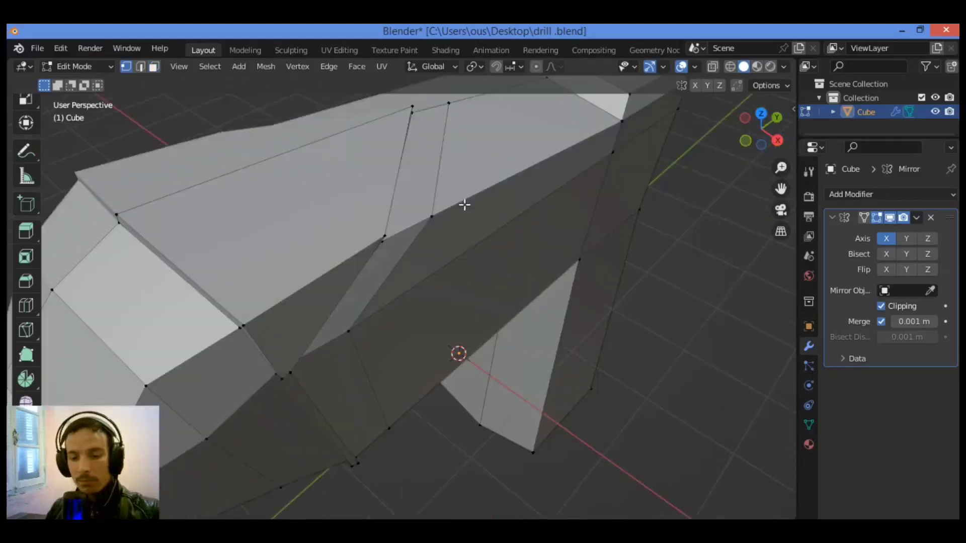
{"action": "key", "text": "ctrl+r"}
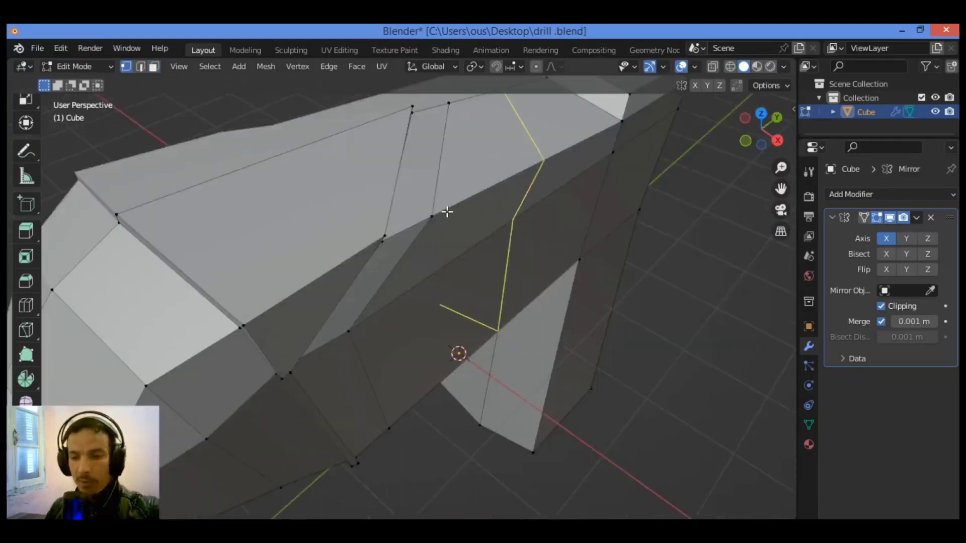
{"action": "left_click", "coordinate": [480, 202]}
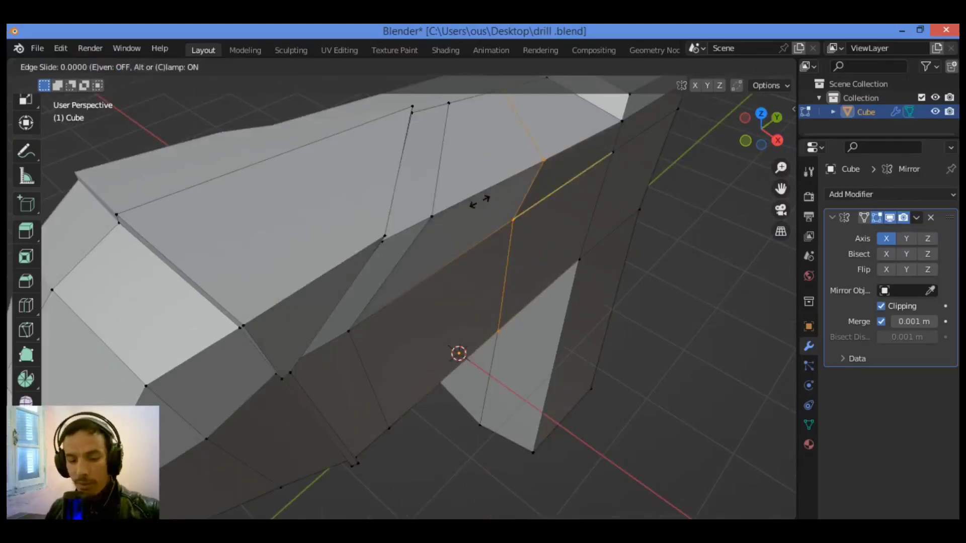
{"action": "key", "text": "e"}
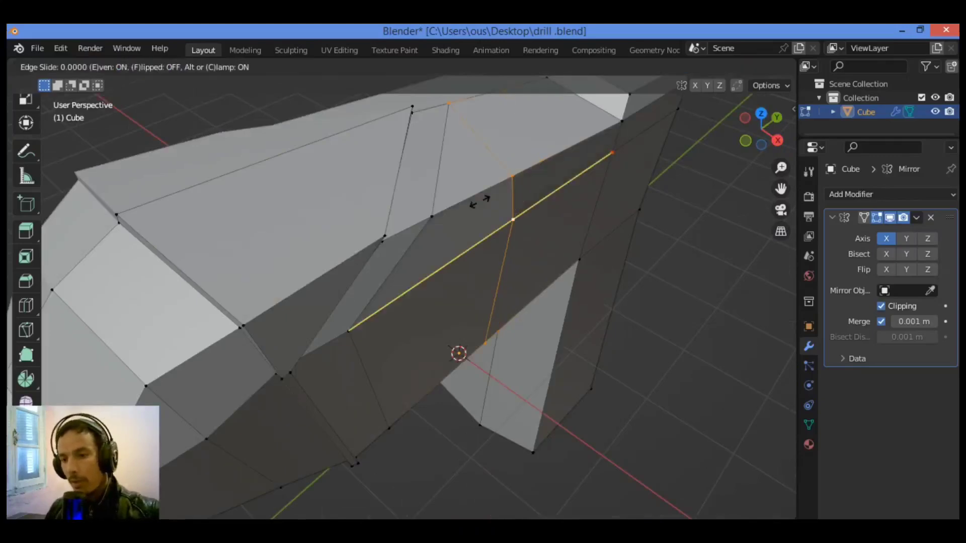
{"action": "key", "text": "f"}
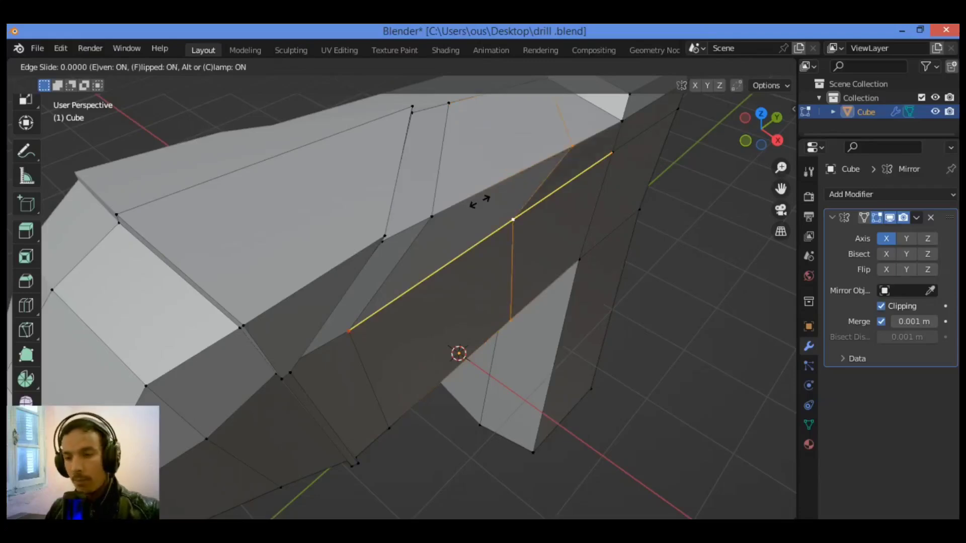
{"action": "left_click", "coordinate": [401, 273]}
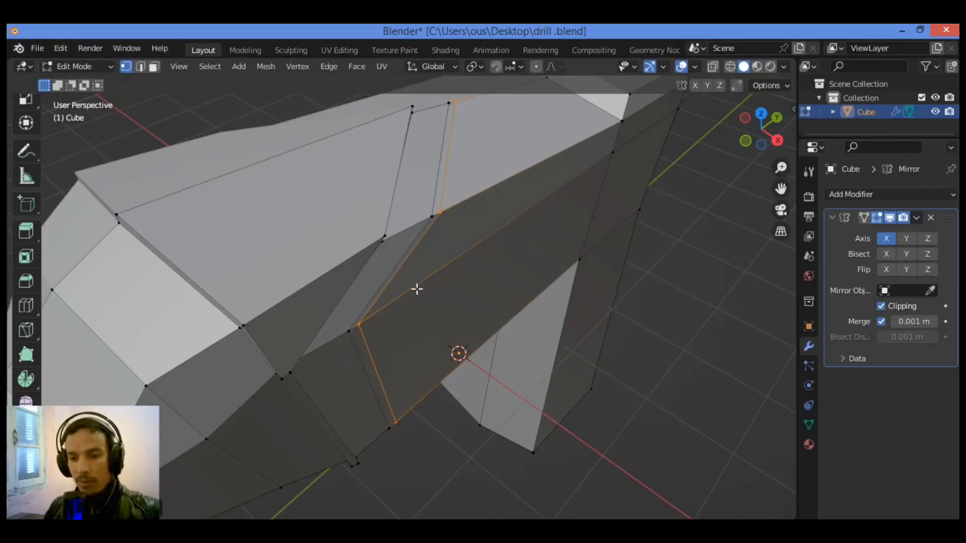
- Sink the two upper vertices of the new edge loop inward along their normals by about 0.048 m using Shrink/Fatten
{"action": "left_click_drag", "start_coordinate": [760, 132], "coordinate": [763, 188]}
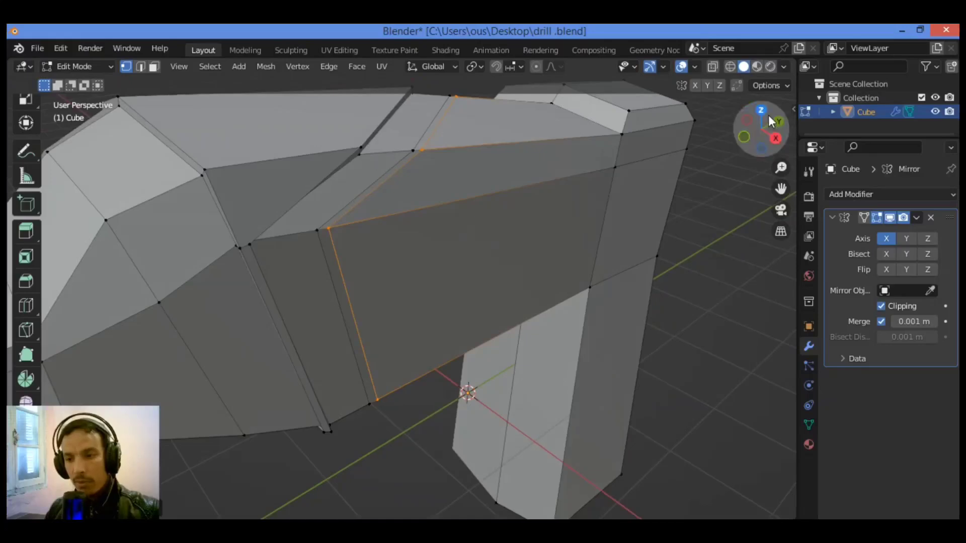
{"action": "middle_click_drag", "start_coordinate": [390, 159], "coordinate": [470, 136]}
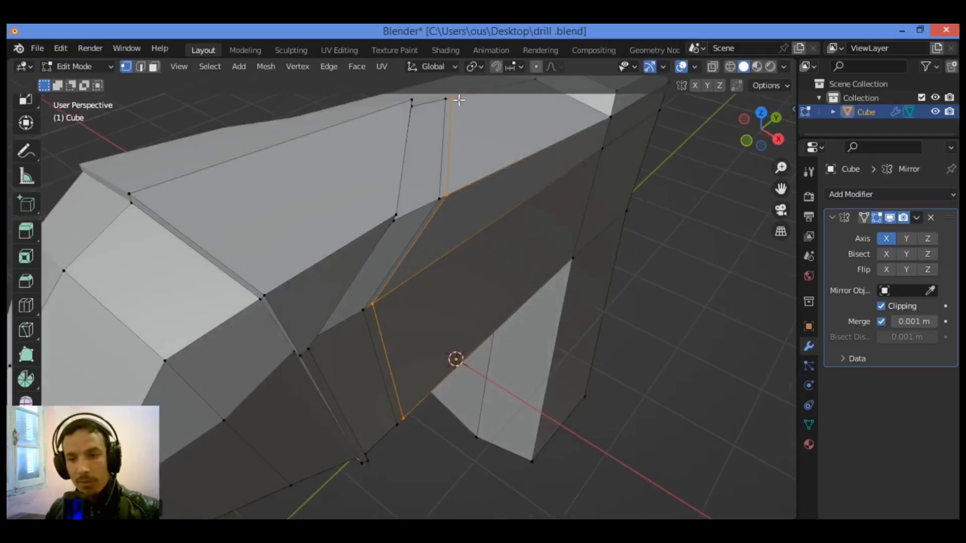
{"action": "left_click_drag", "start_coordinate": [779, 183], "coordinate": [783, 205]}
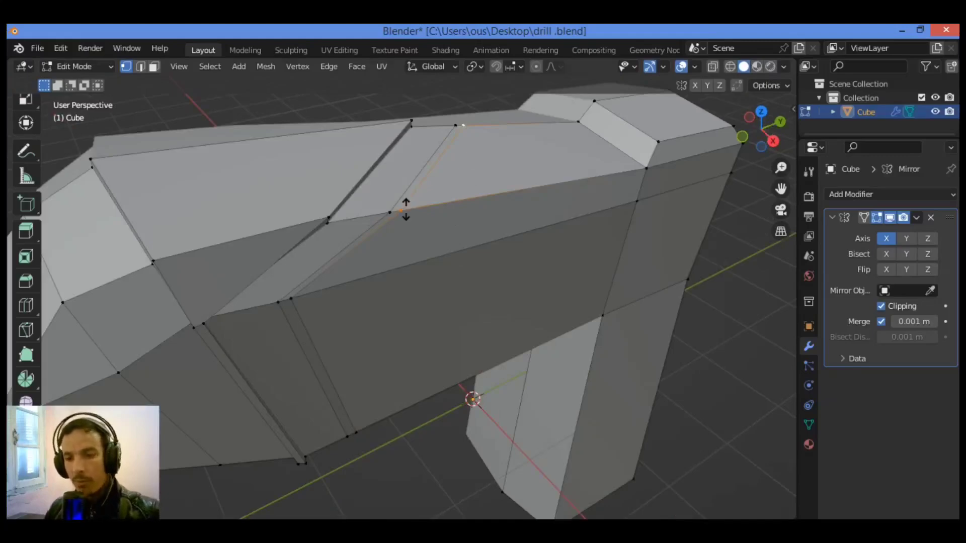
{"action": "key", "text": "alt+s"}
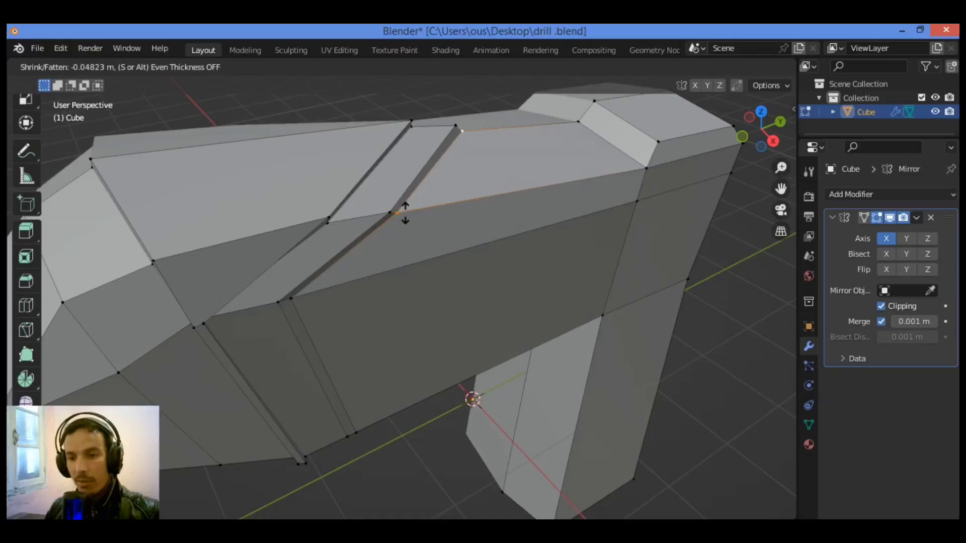
{"action": "left_click", "coordinate": [404, 214]}
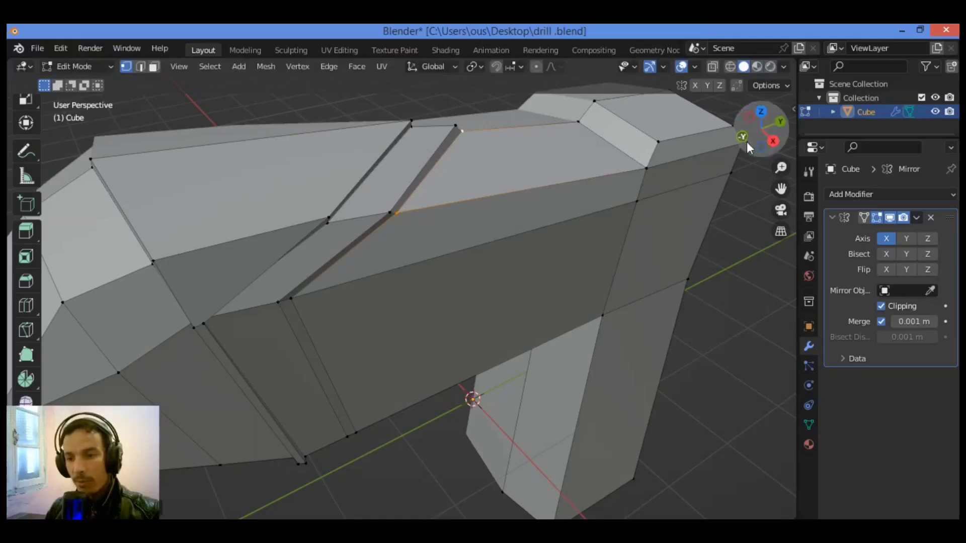
- In right orthographic view, select the peaked upper nose face's vertices and lower them about 0.234 m along Z with Smooth proportional editing, size about 0.826 m
{"action": "left_click_drag", "start_coordinate": [747, 145], "coordinate": [738, 111]}
{"action": "left_click_drag", "start_coordinate": [670, 140], "coordinate": [653, 141]}
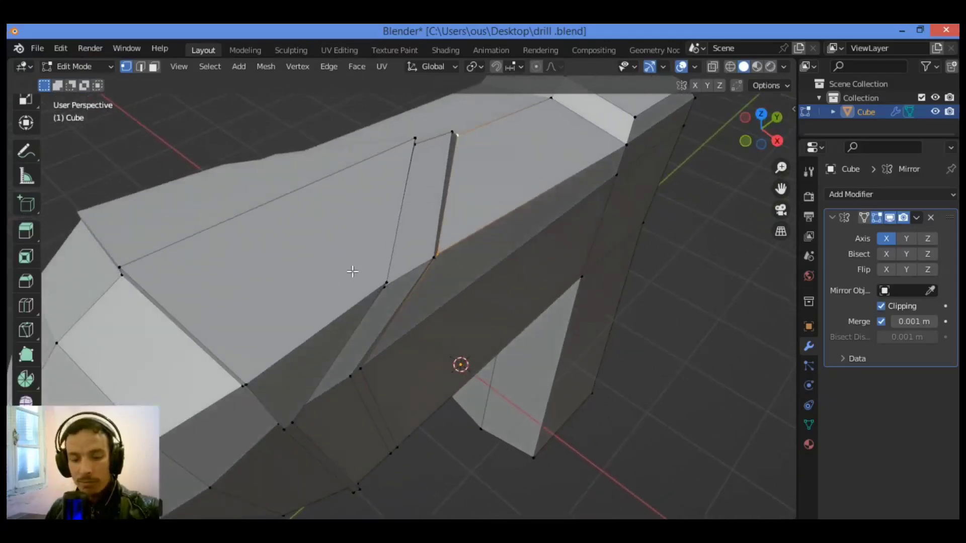
{"action": "key", "text": "KP_3"}
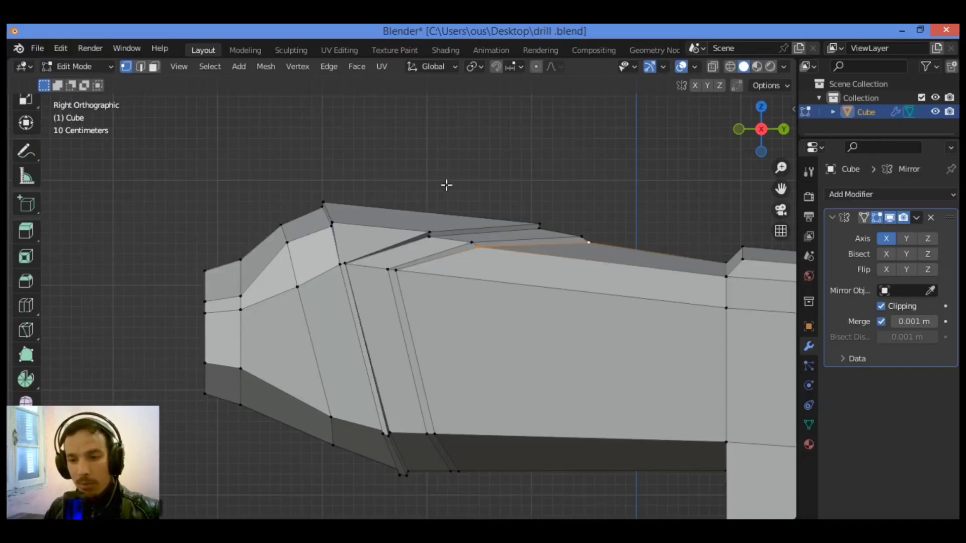
{"action": "left_click", "coordinate": [712, 67]}
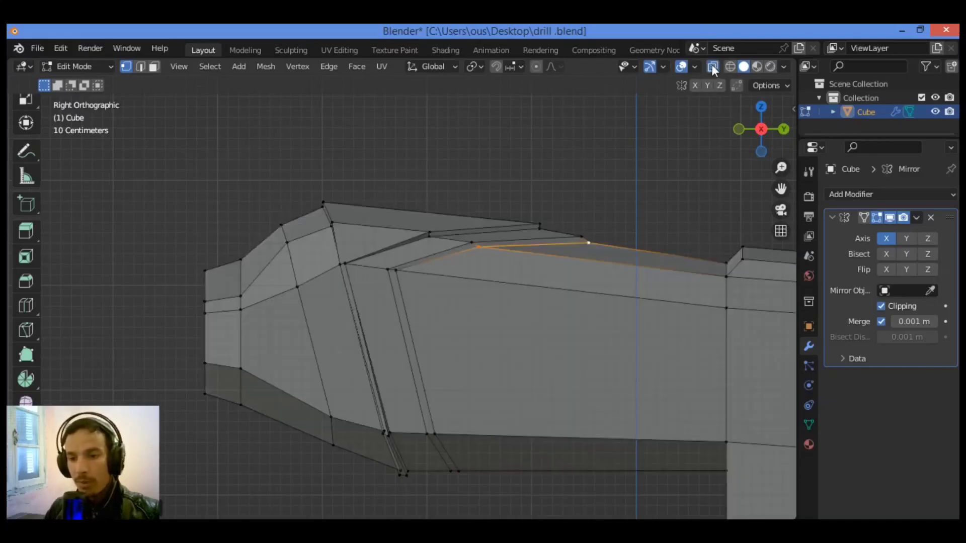
{"action": "left_click", "coordinate": [711, 66]}
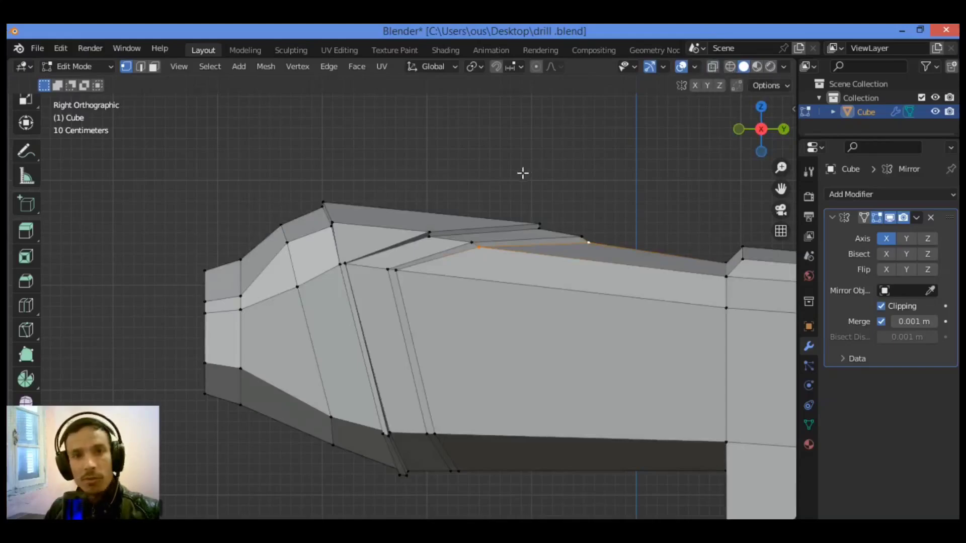
{"action": "left_click_drag", "start_coordinate": [357, 178], "coordinate": [248, 249]}
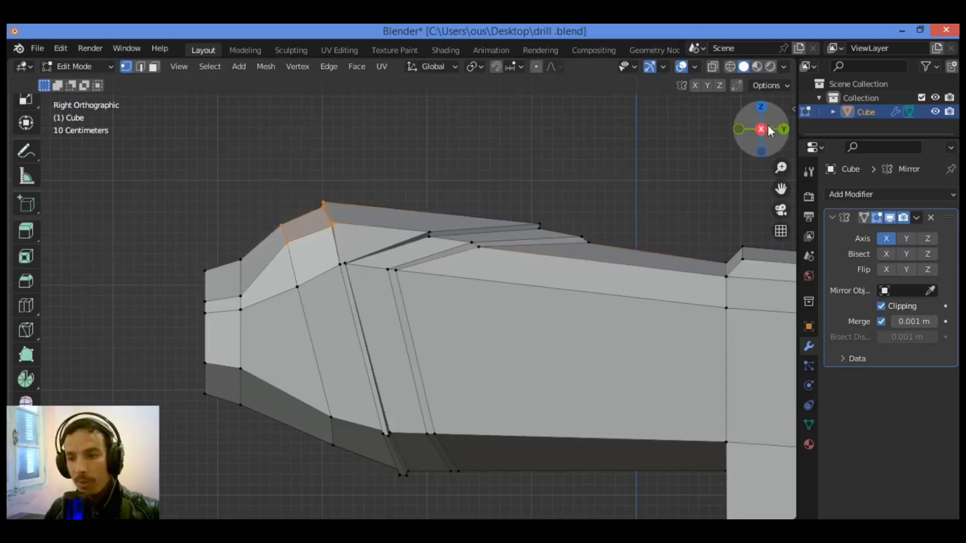
{"action": "left_click_drag", "start_coordinate": [762, 132], "coordinate": [467, 138]}
{"action": "key", "text": "KP_3"}
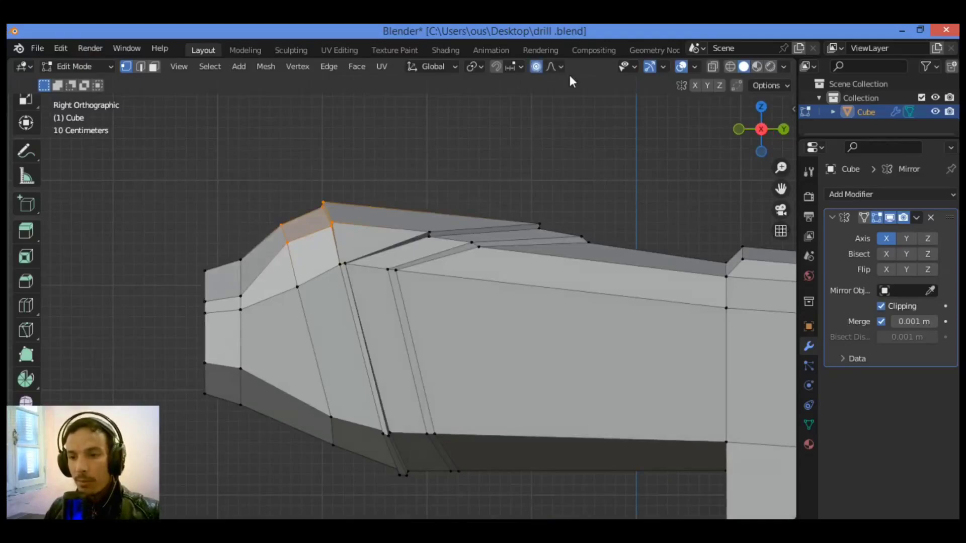
{"action": "left_click", "coordinate": [536, 66]}
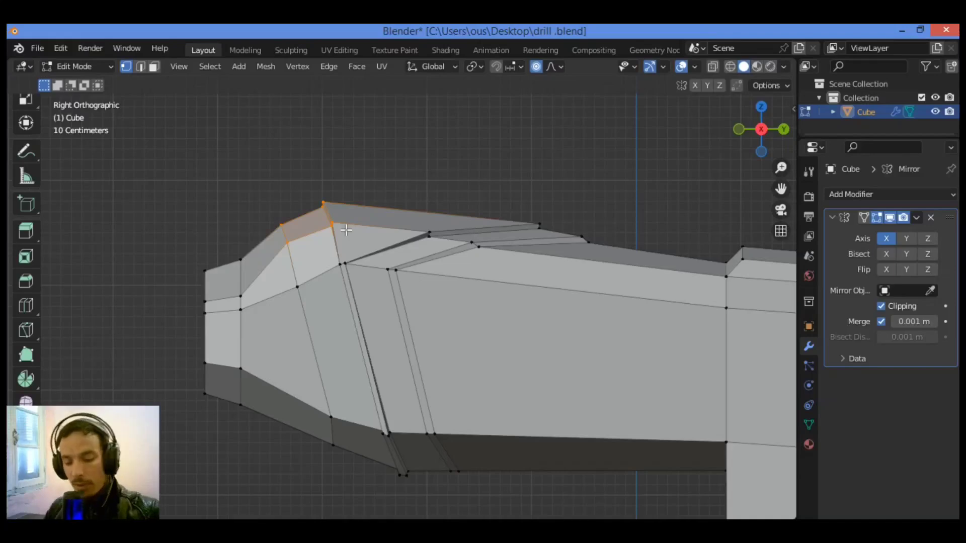
{"action": "key", "text": "g"}
{"action": "scroll", "coordinate": [346, 230], "scroll_direction": "up", "scroll_amount": 3}
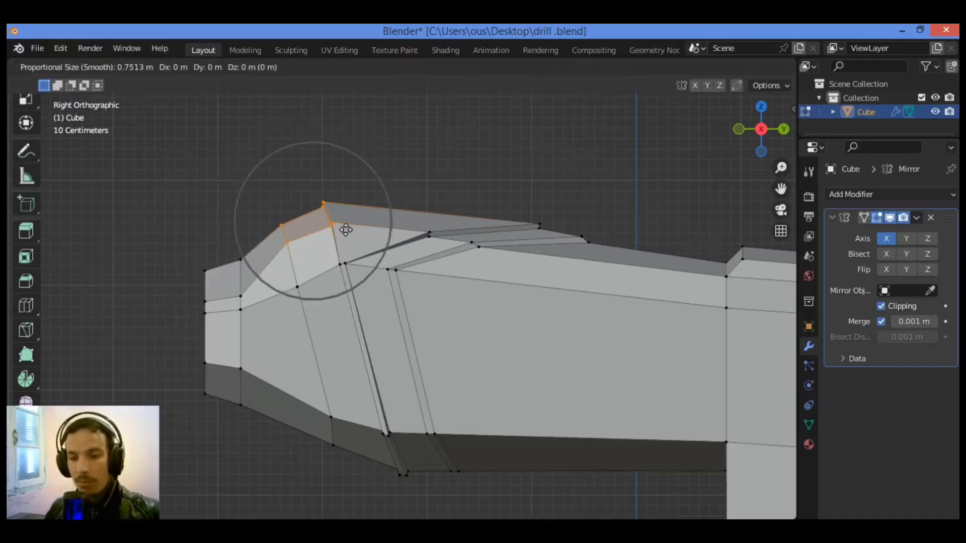
{"action": "scroll", "coordinate": [345, 230], "scroll_direction": "down", "scroll_amount": 1}
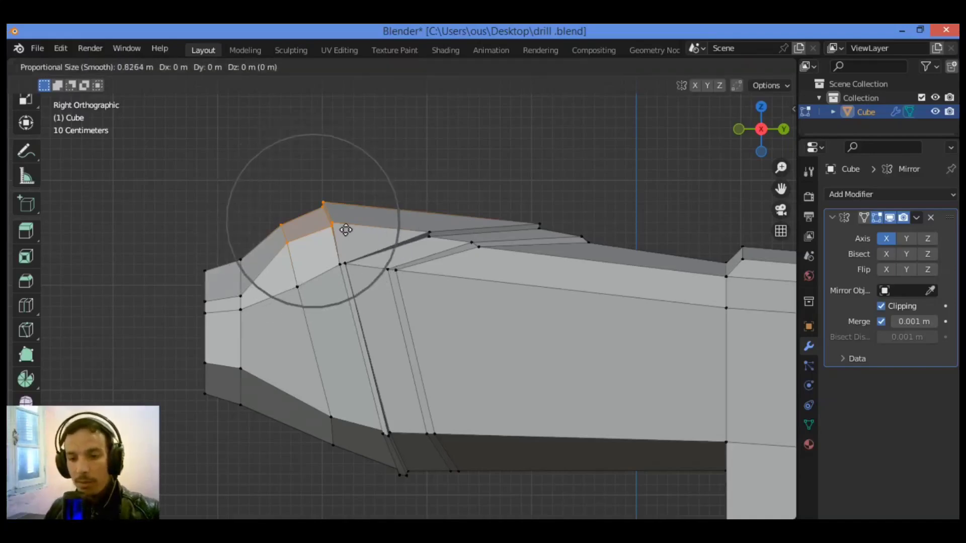
{"action": "key", "text": "z"}
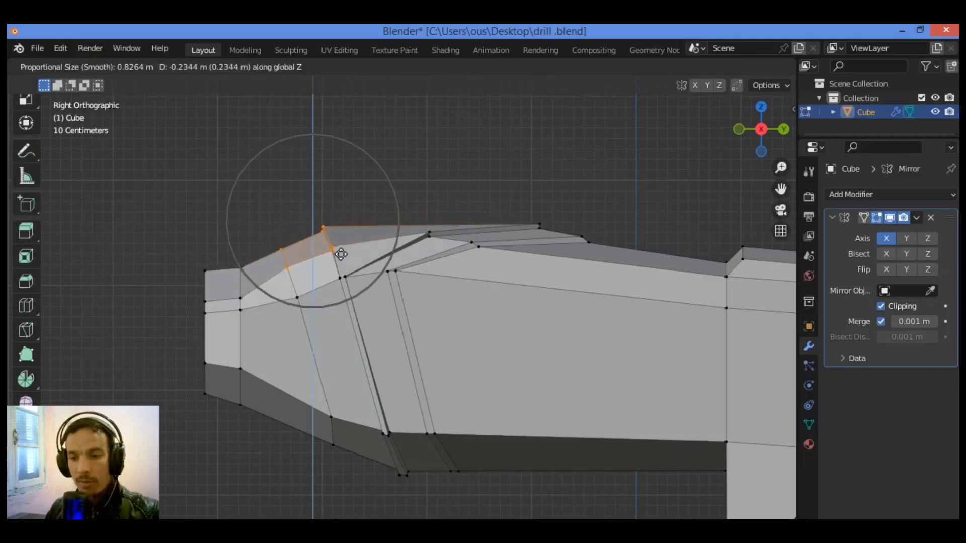
{"action": "left_click", "coordinate": [341, 254]}
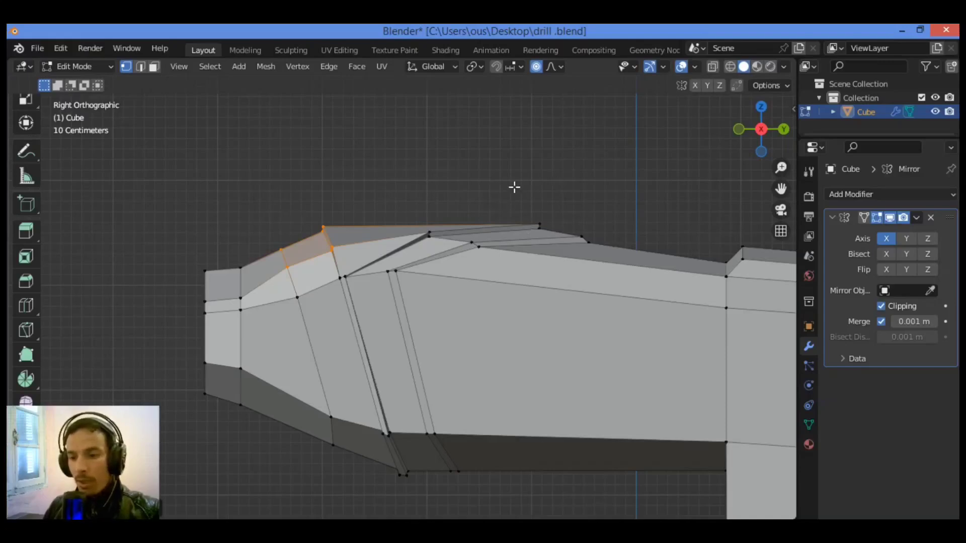
{"action": "left_click_drag", "start_coordinate": [781, 188], "coordinate": [534, 157]}
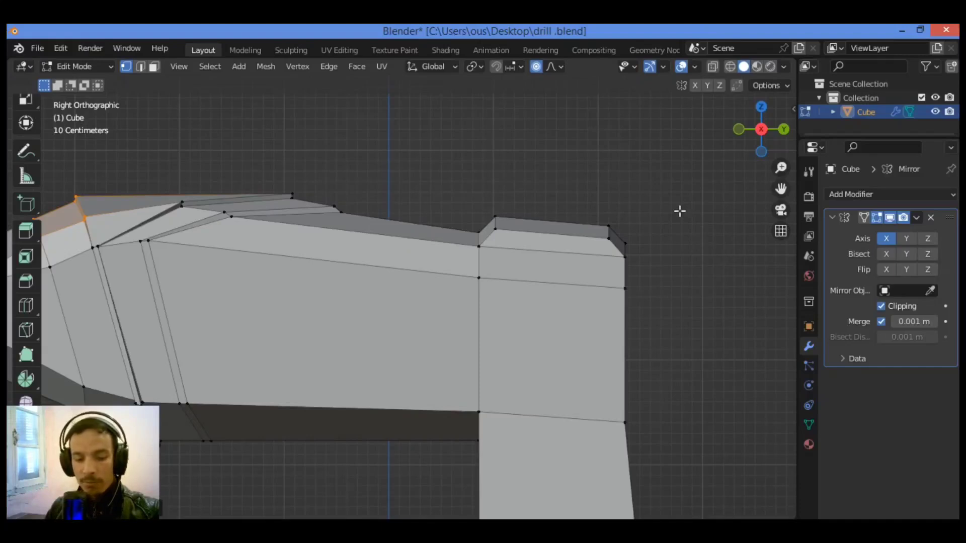
{"action": "middle_click_drag", "start_coordinate": [680, 211], "coordinate": [507, 328]}
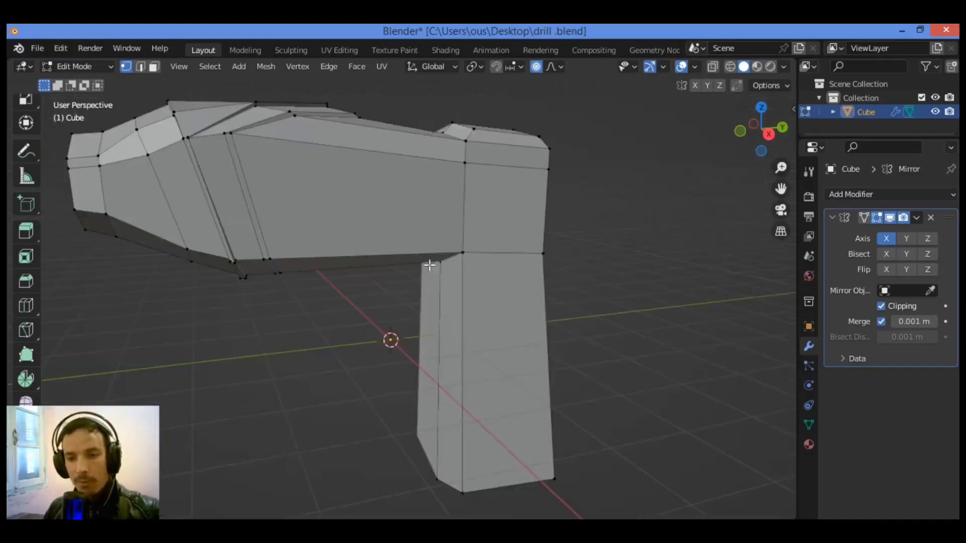